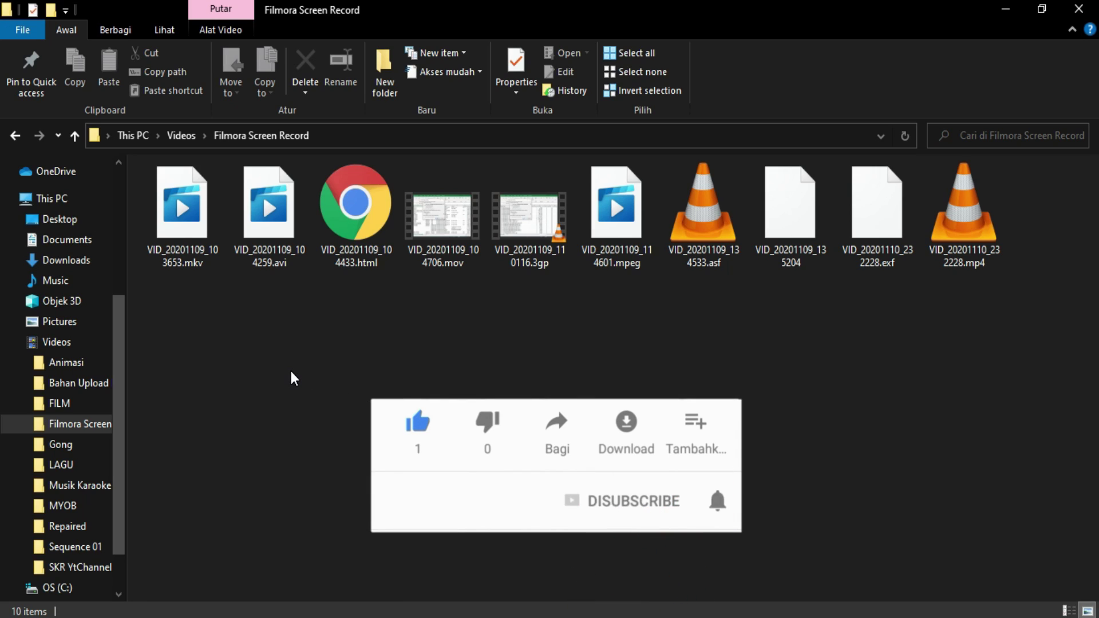
Go through the recordings in the folder one at a time, comparing their formats from mkv and avi to mpeg and asf
double_click(189, 247)
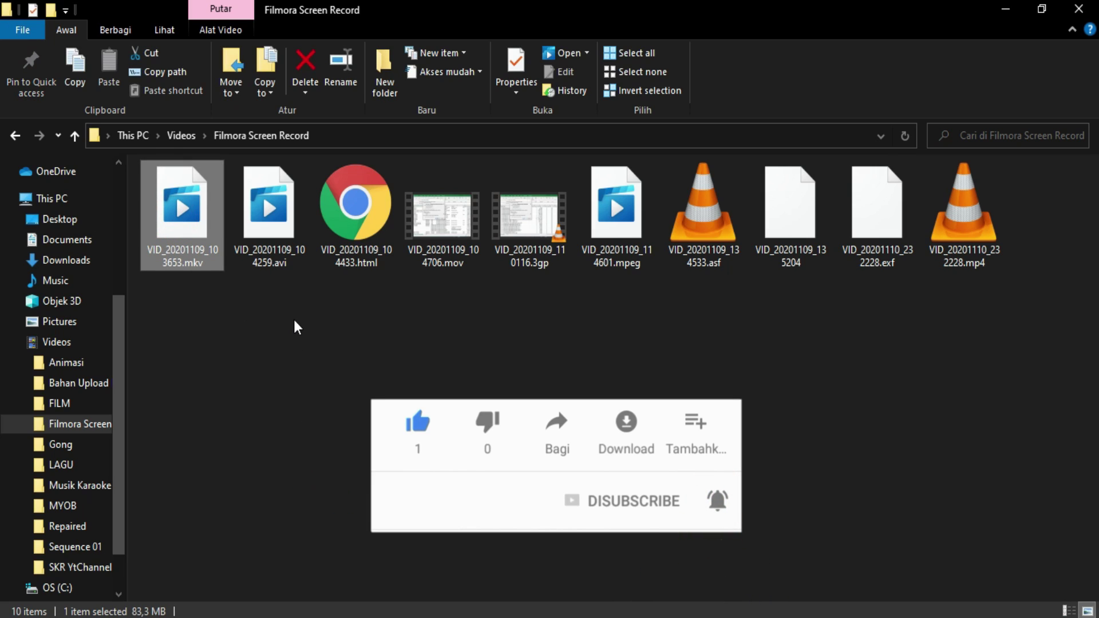
left_click(268, 246)
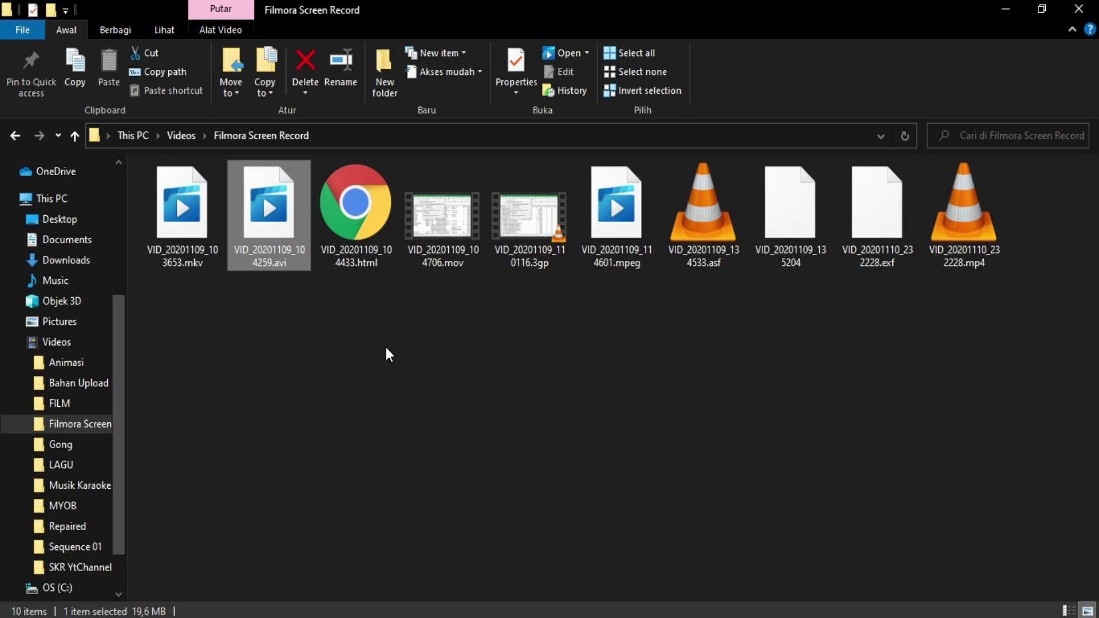
double_click(370, 228)
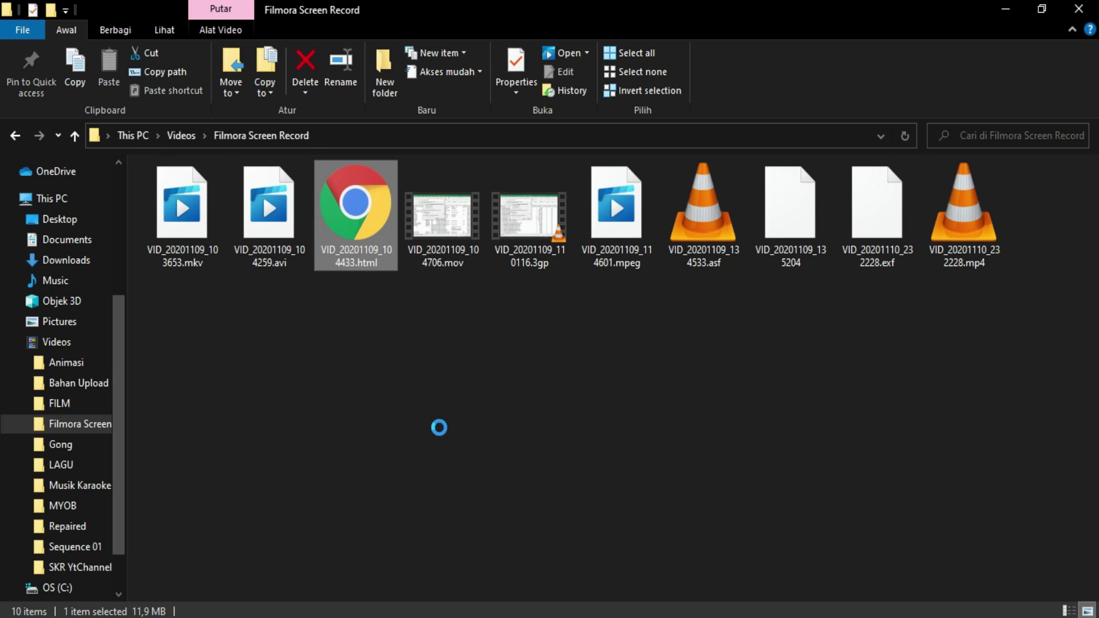
left_click(460, 232)
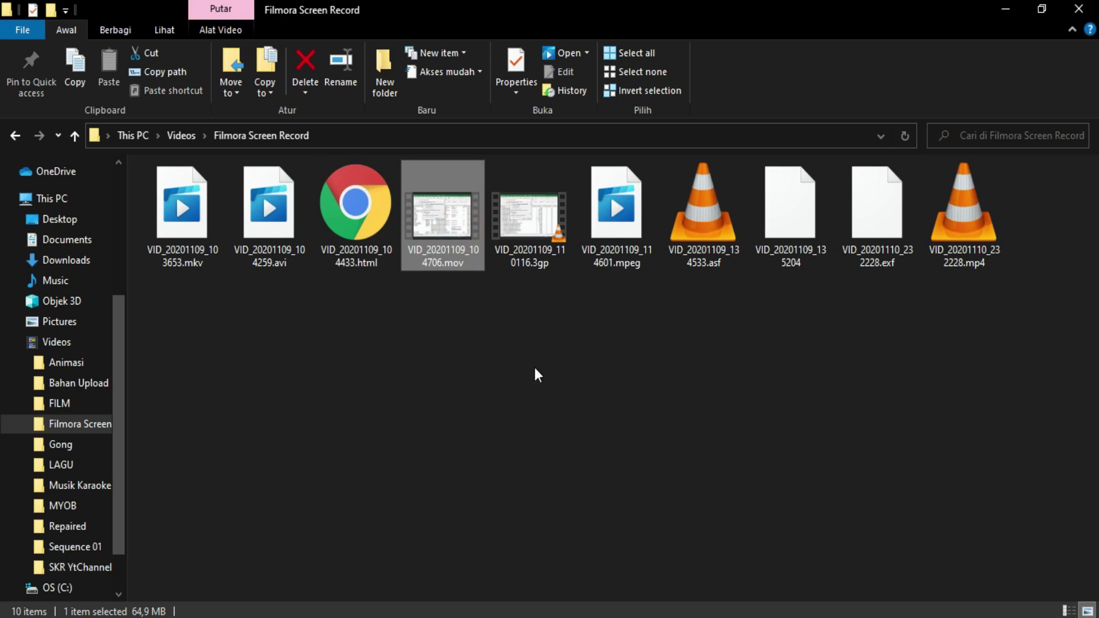
left_click(537, 232)
left_click(613, 247)
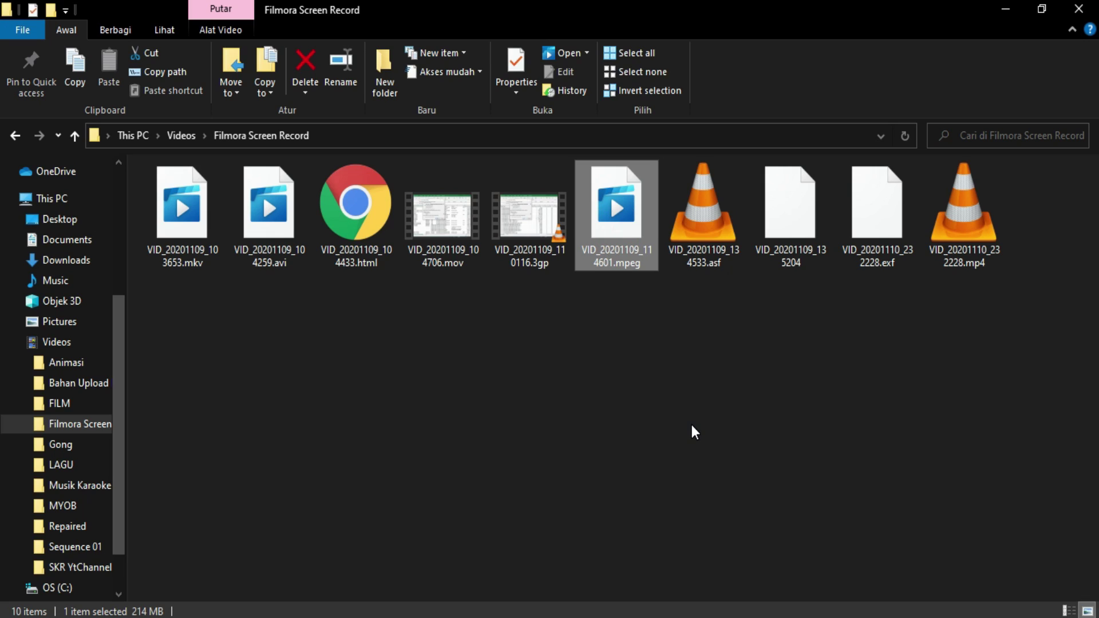
left_click(710, 223)
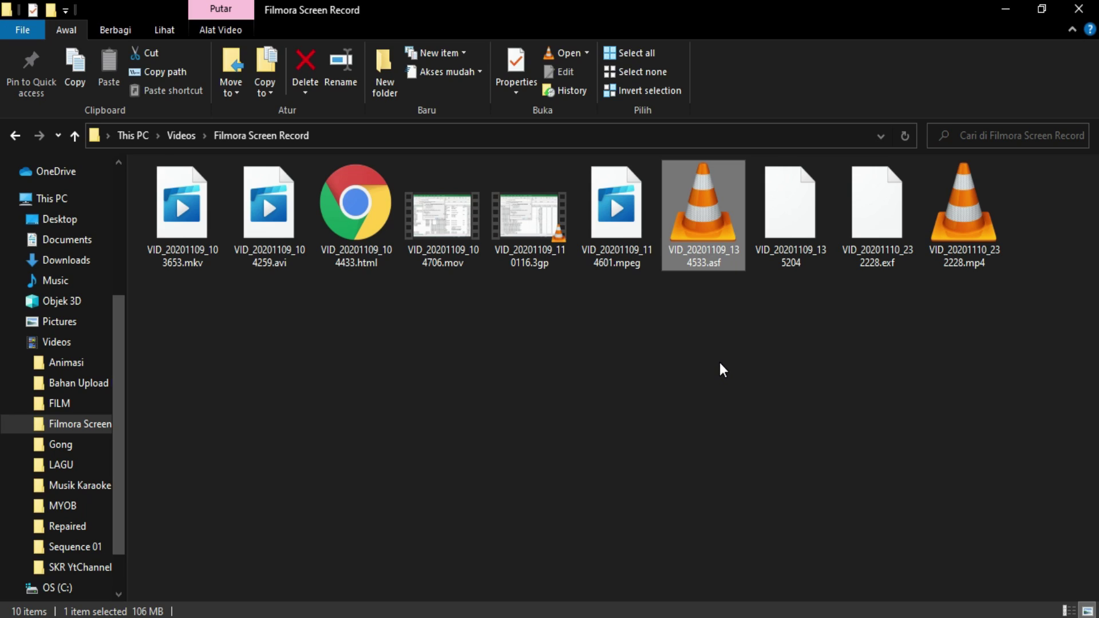
Open VID_20201109_103653.mkv with VLC media player
left_click(186, 235)
right_click(190, 209)
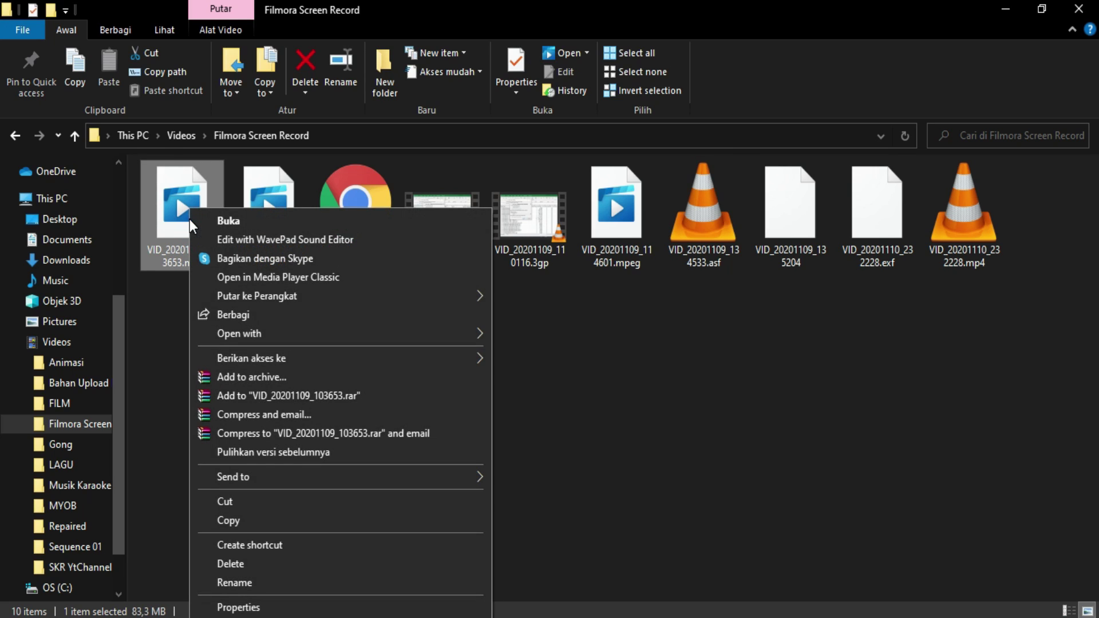
left_click(272, 344)
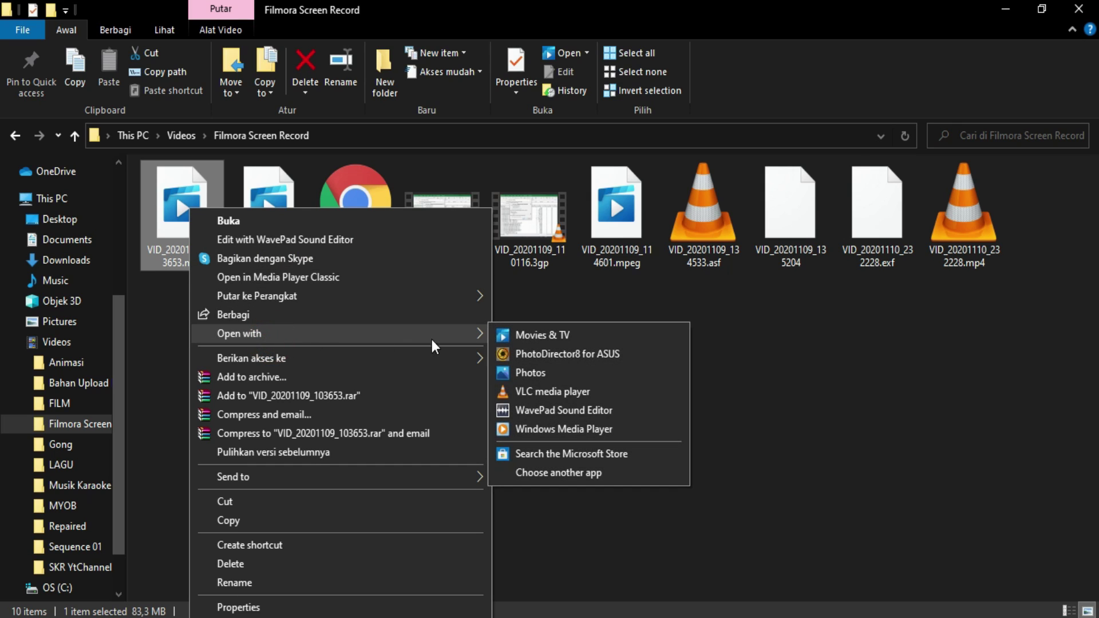
left_click(535, 389)
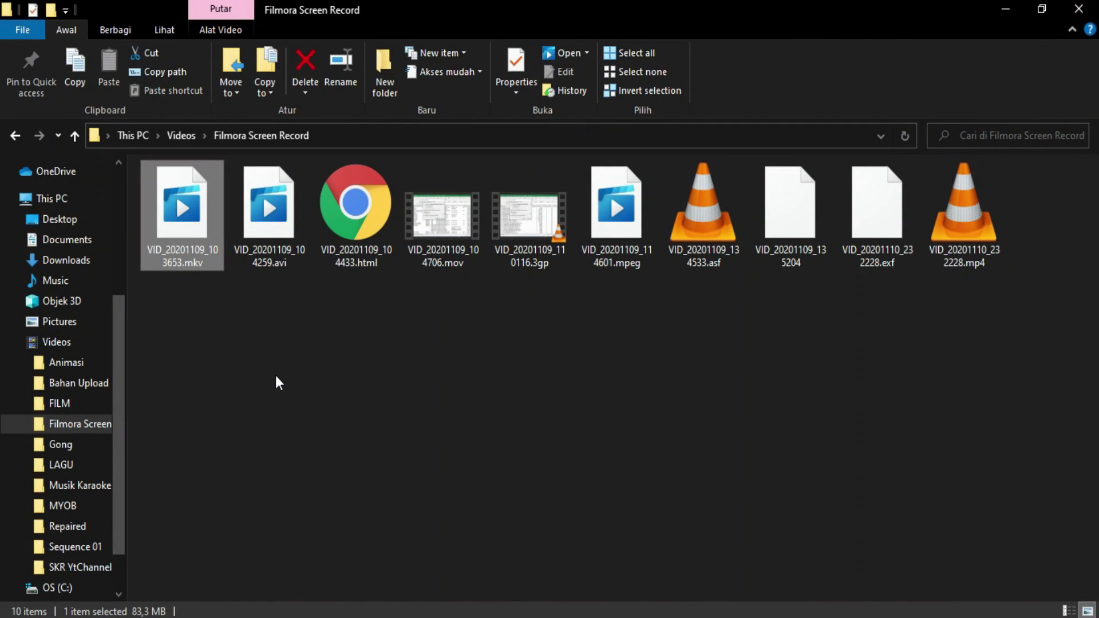
left_click(276, 376)
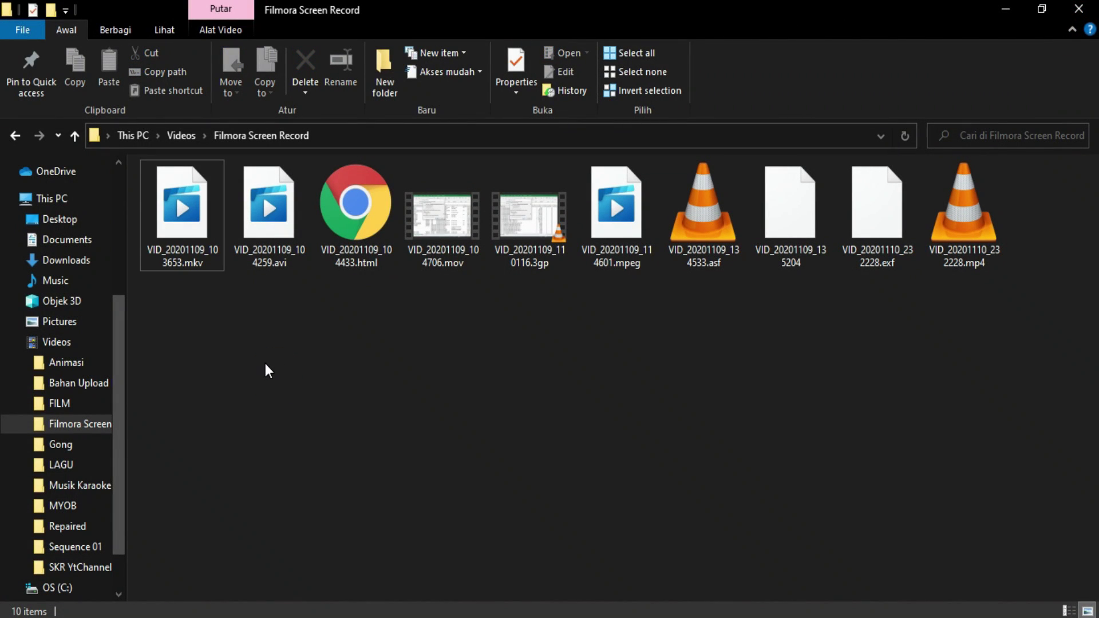
Rename VID_20201109_103653.mkv to VID_20201109_103653.mp4 and accept the file extension change
right_click(187, 235)
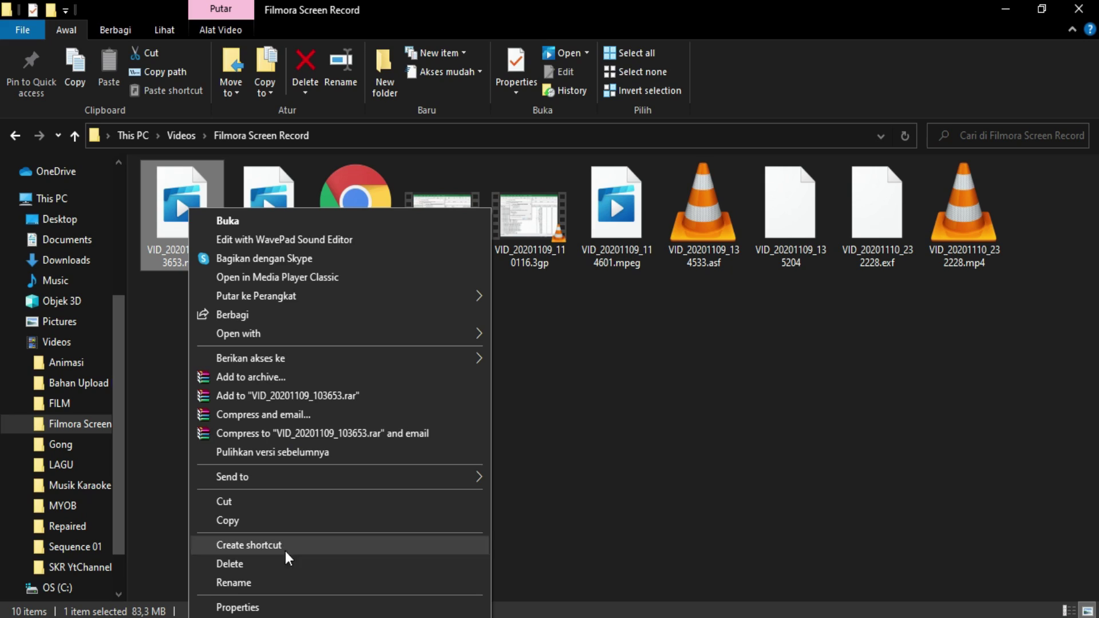
left_click(247, 584)
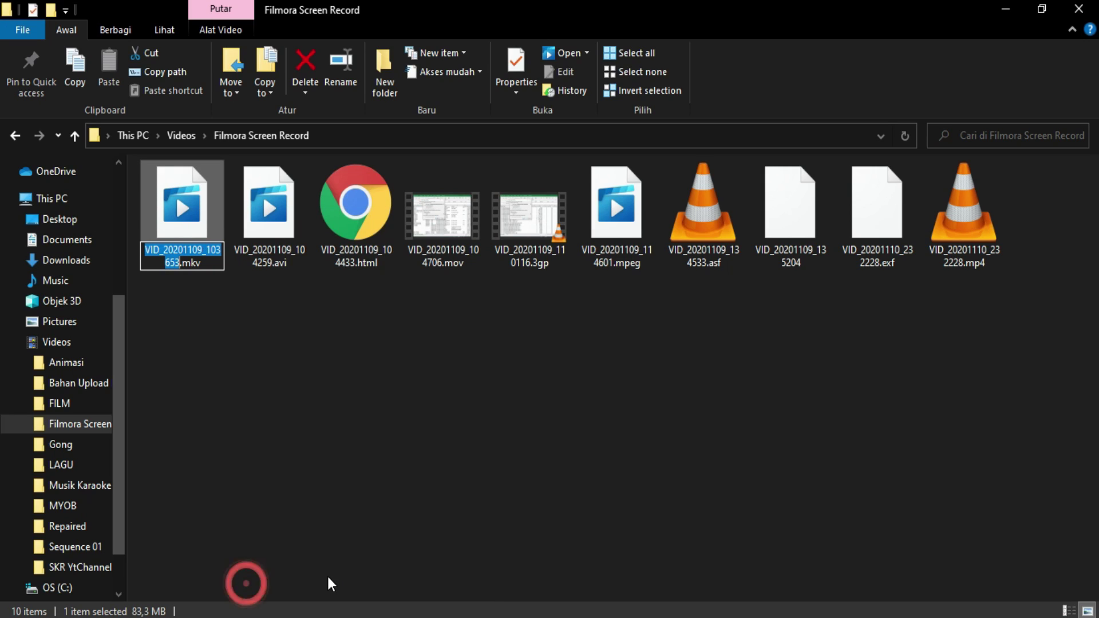
left_click(206, 264)
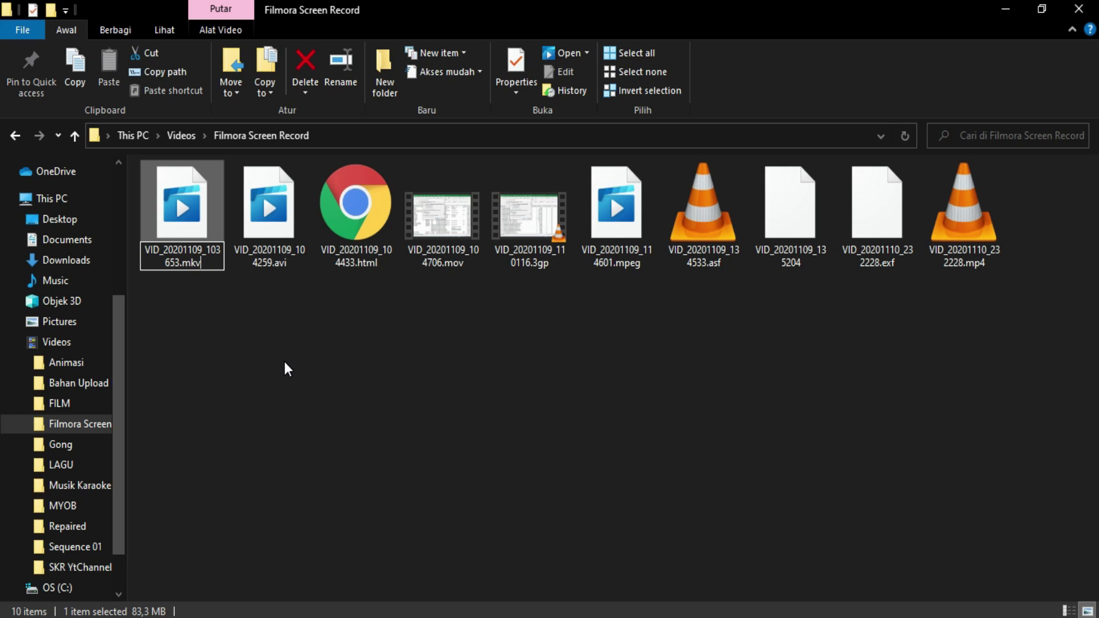
key("BackSpace")
key("BackSpace")
key("BackSpace")
type("mp4")
key("Return")
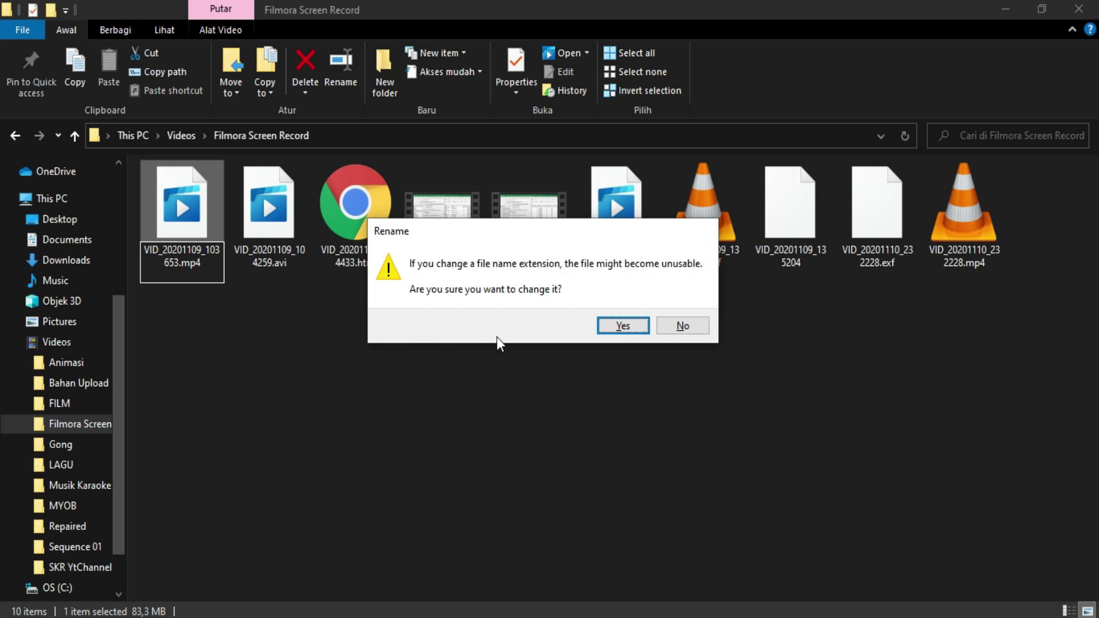
left_click(623, 326)
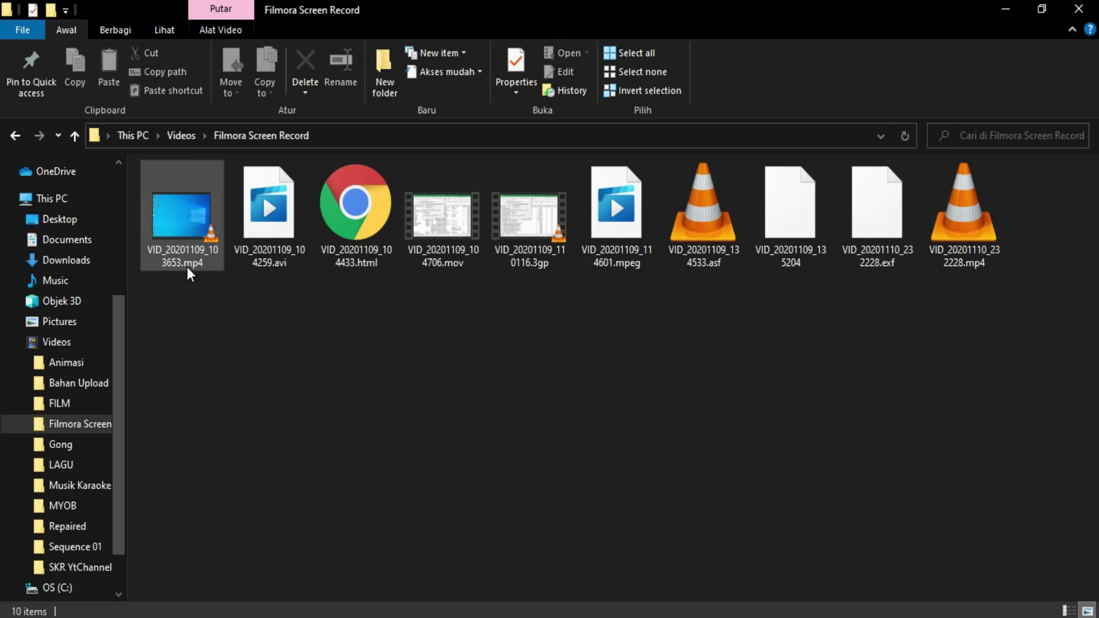
Play VID_20201109_103653.mp4 to check the video, and close the player
mouse_move(188, 268)
double_click(183, 225)
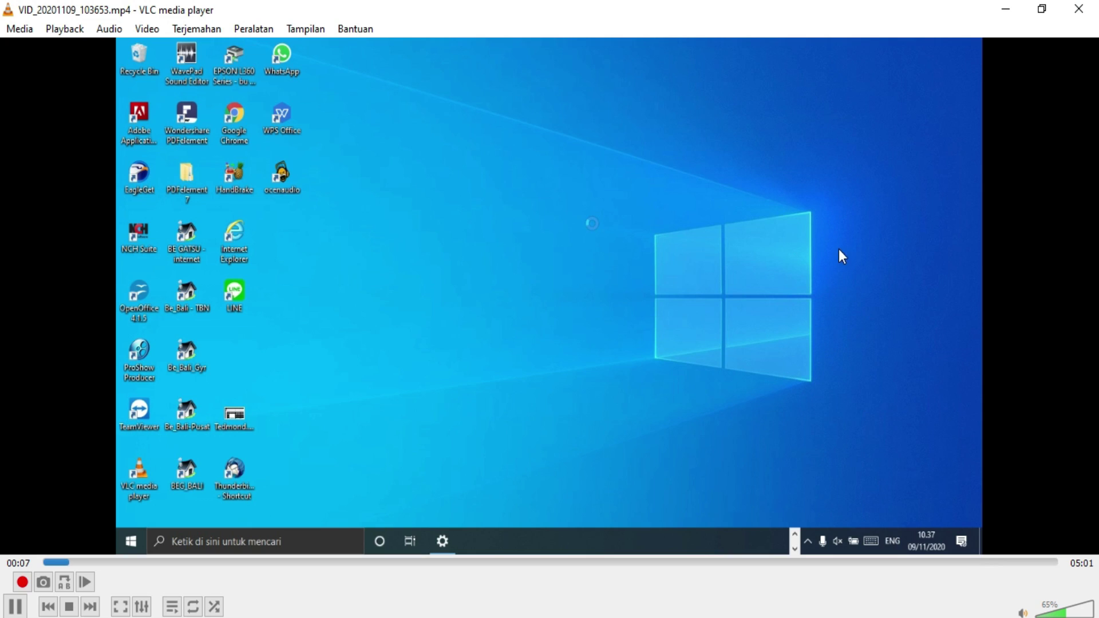
left_click(1078, 8)
left_click(294, 303)
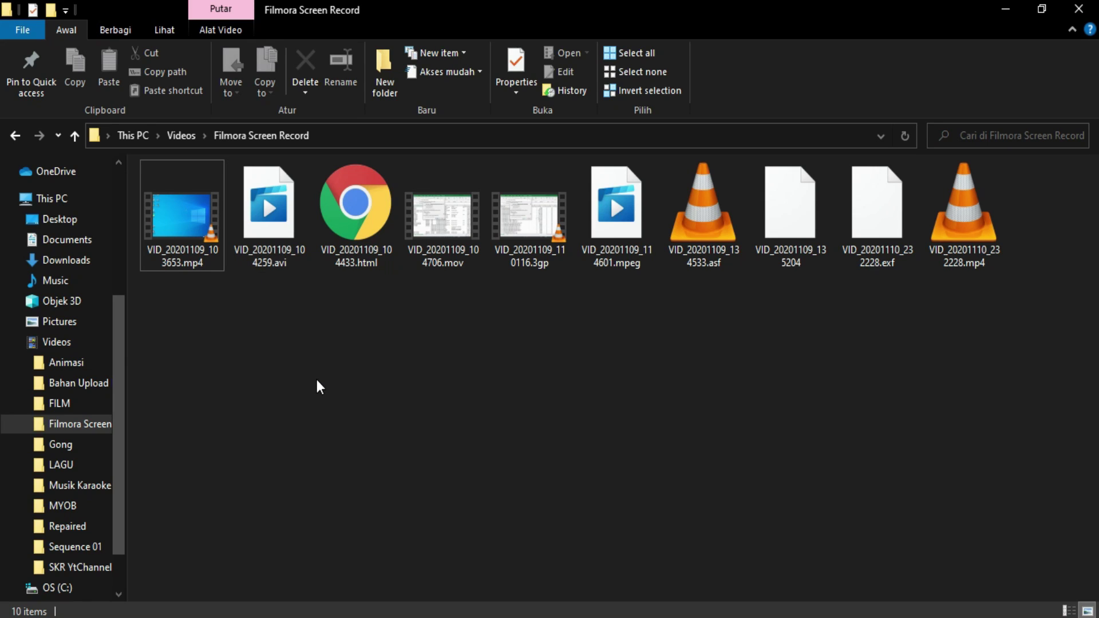
Open VID_20201109_104259.avi with VLC media player, making it the permanent app for .avi files, and close the player
left_click(278, 222)
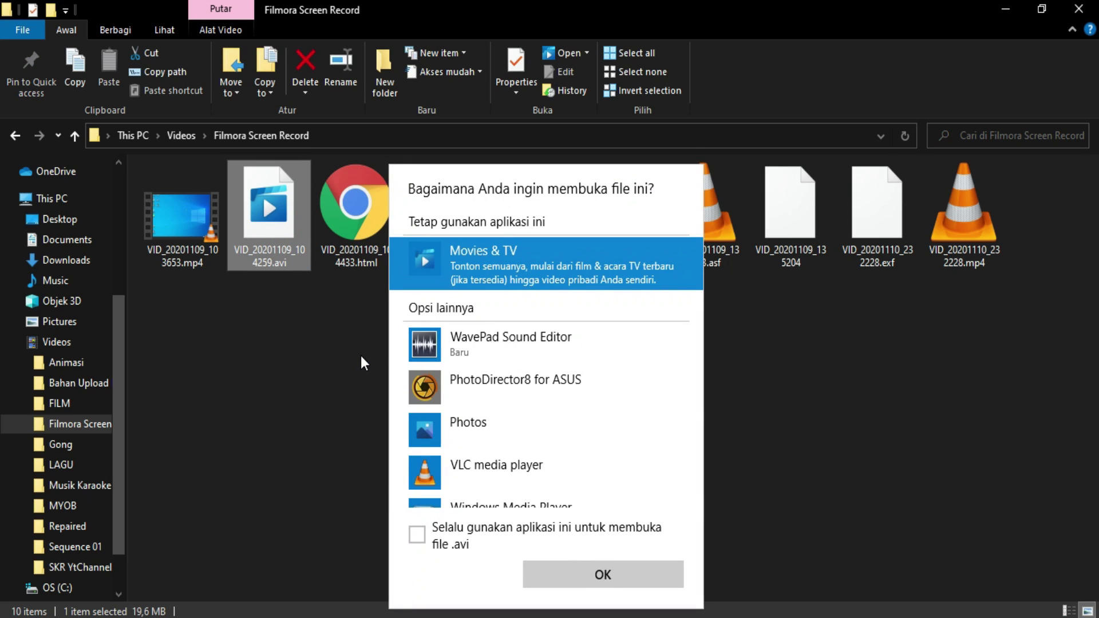
left_click(479, 472)
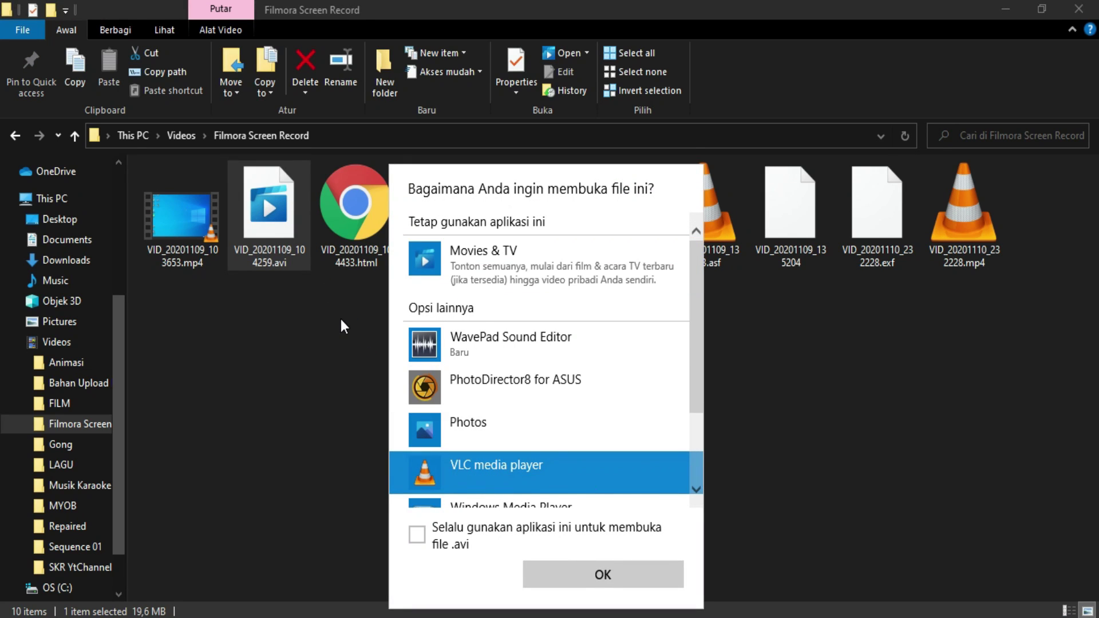
left_click(417, 534)
left_click(561, 573)
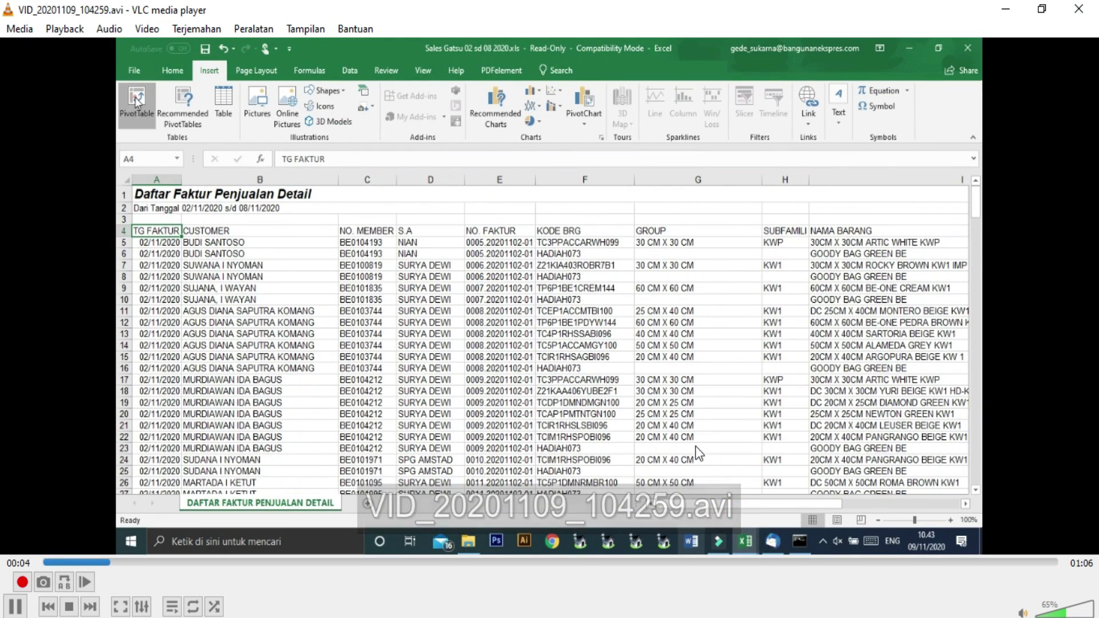
left_click(1079, 9)
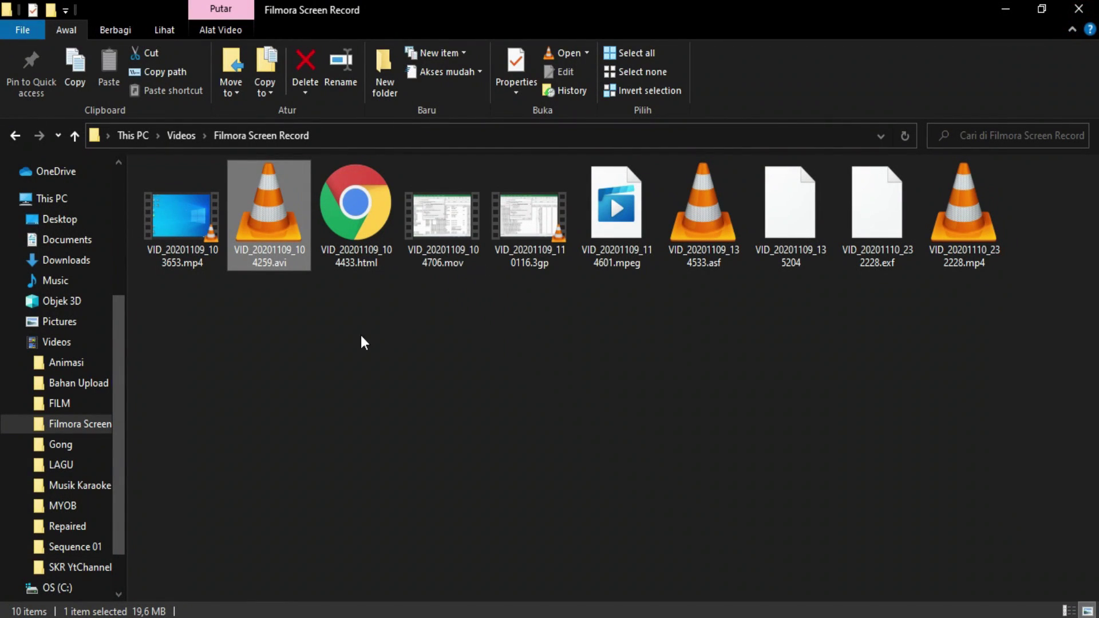
Rename VID_20201109_104259.avi to VID_20201109_104259.mp4 and accept the file extension change
left_click(303, 338)
left_click(265, 248)
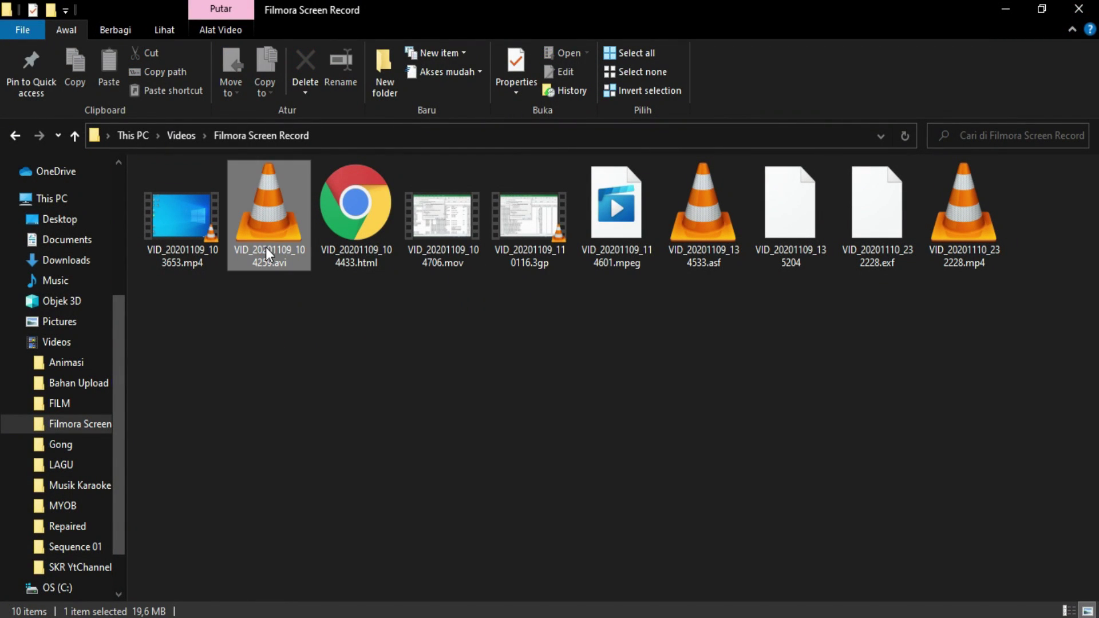
right_click(265, 247)
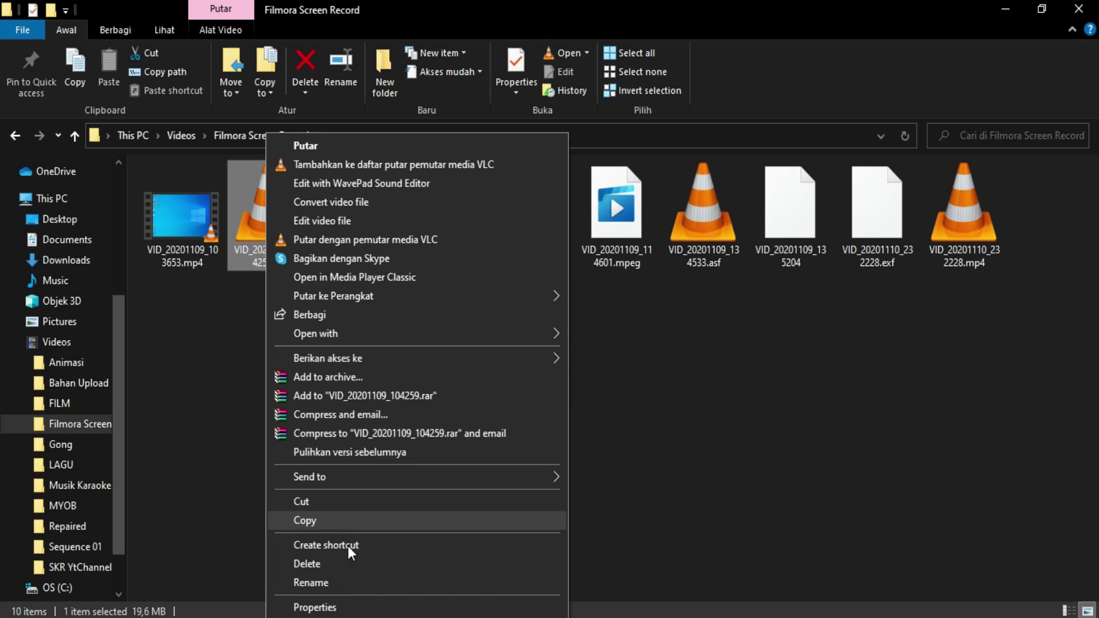
left_click(740, 490)
right_click(281, 246)
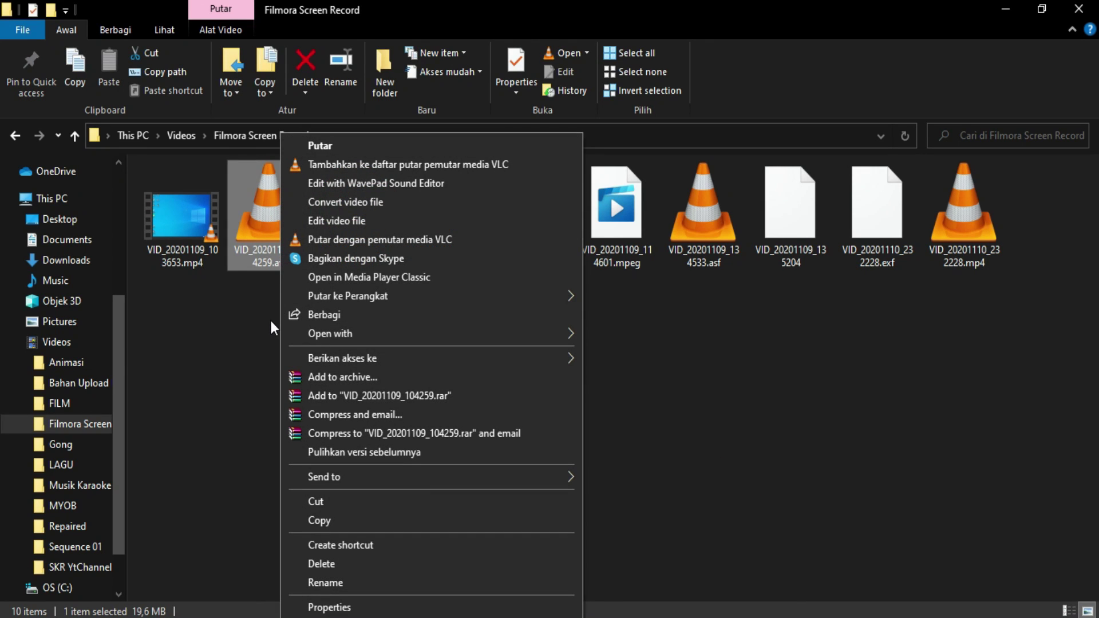
left_click(369, 578)
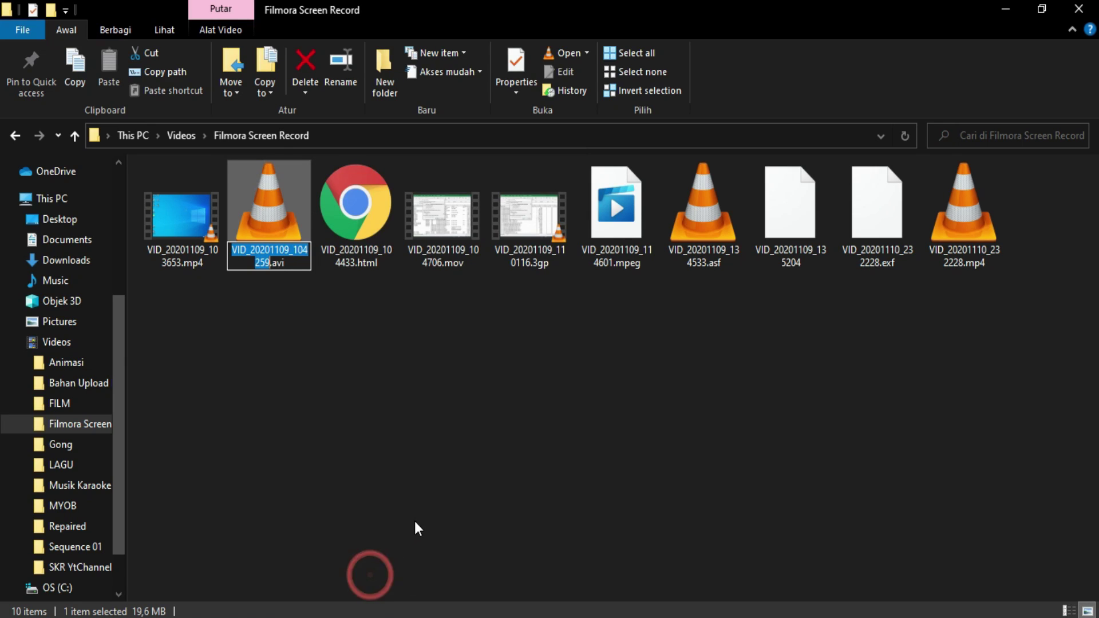
key("End")
key("BackSpace")
key("BackSpace")
key("BackSpace")
type("m")
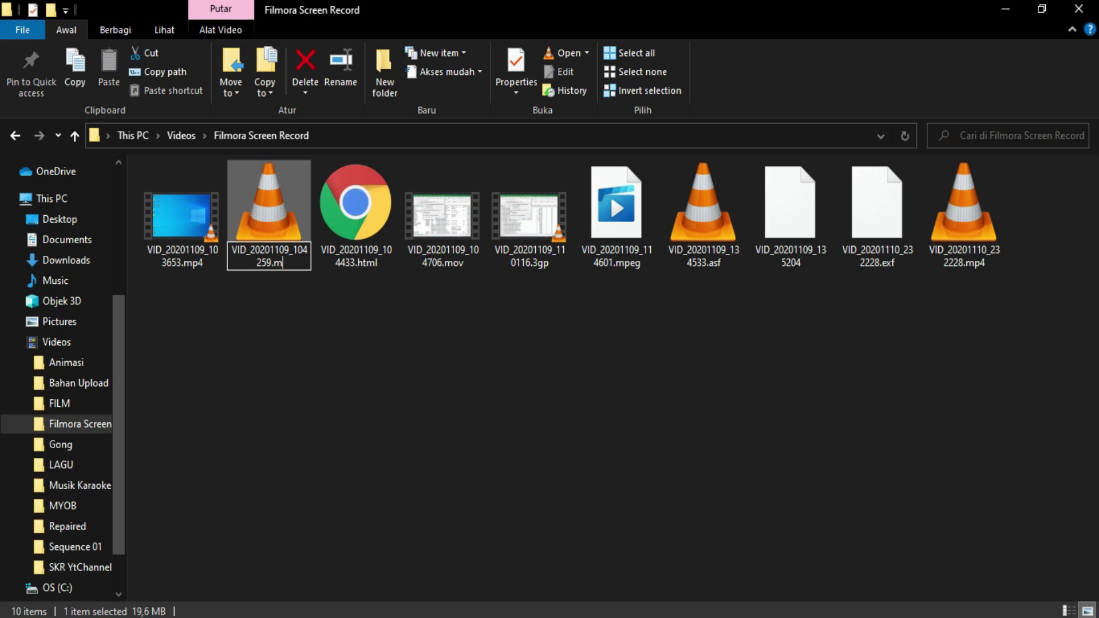
type("p4")
key("Return")
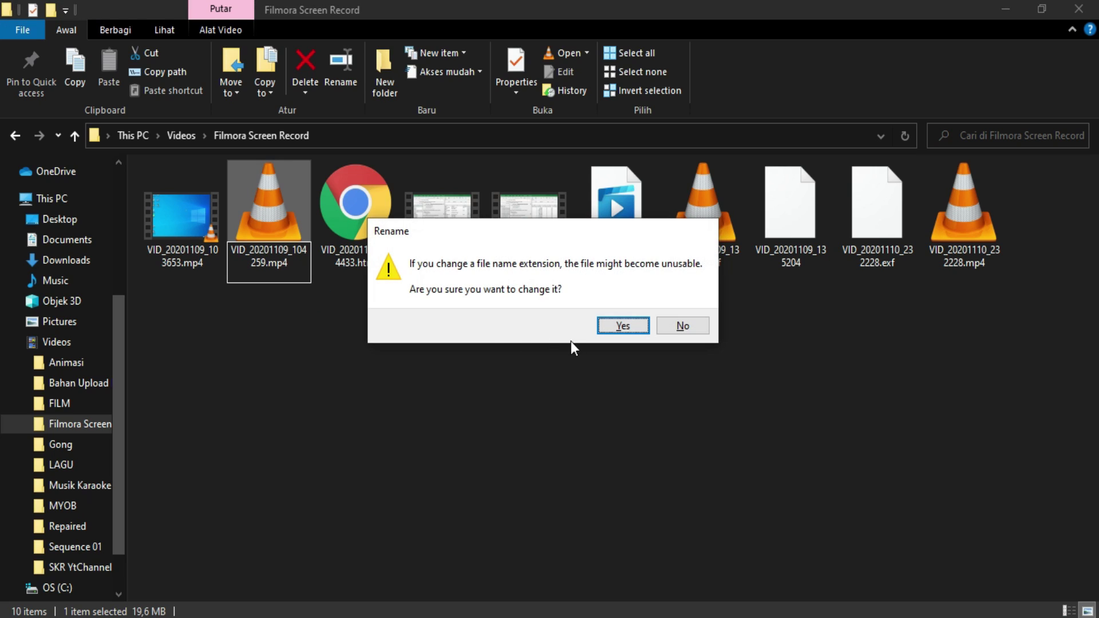
left_click(624, 326)
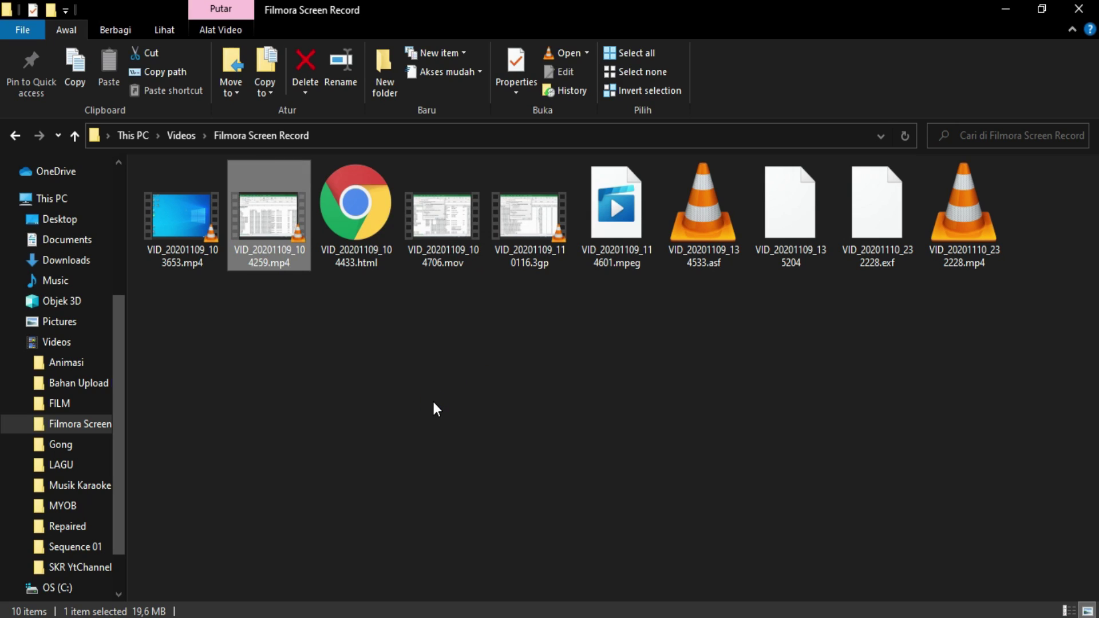
left_click(370, 390)
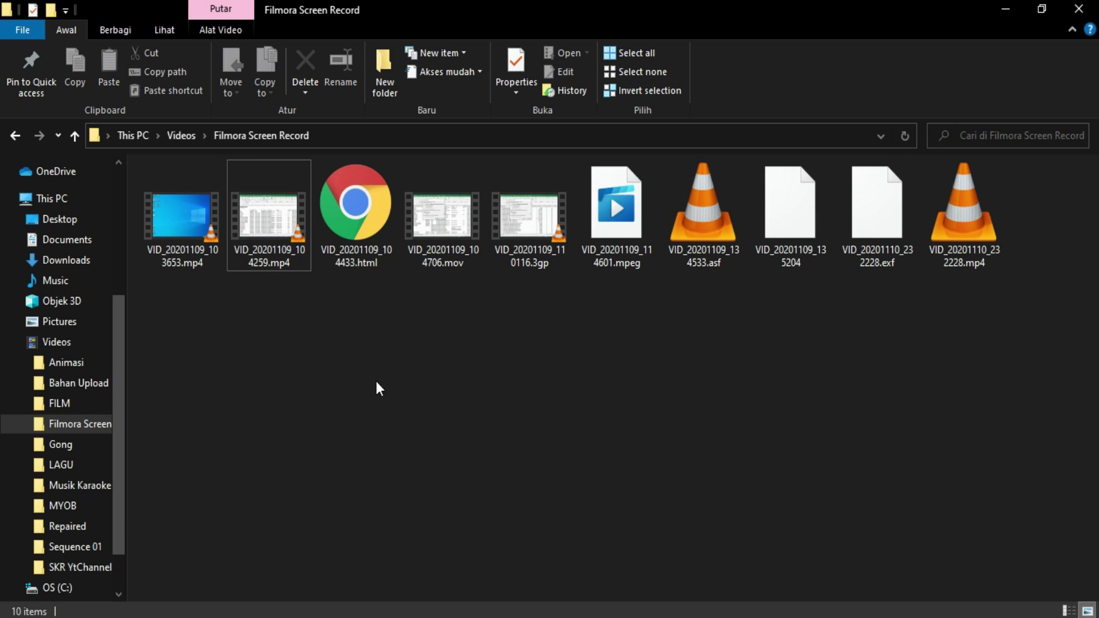
Play VID_20201109_104259.mp4 in VLC to check the video, and close the player
left_click(273, 225)
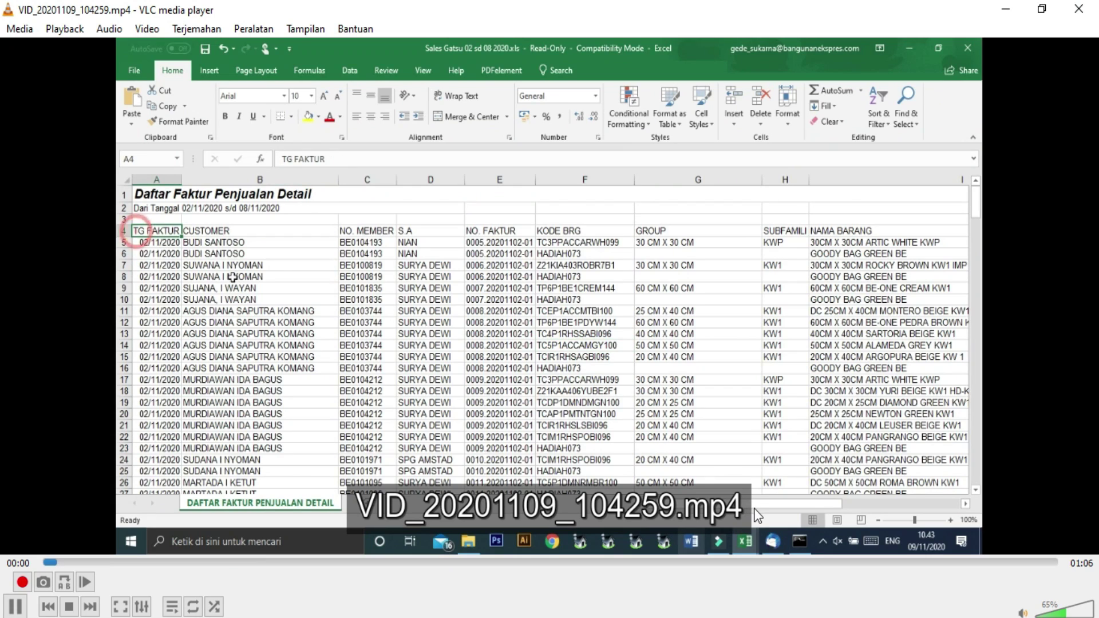
left_click(726, 500)
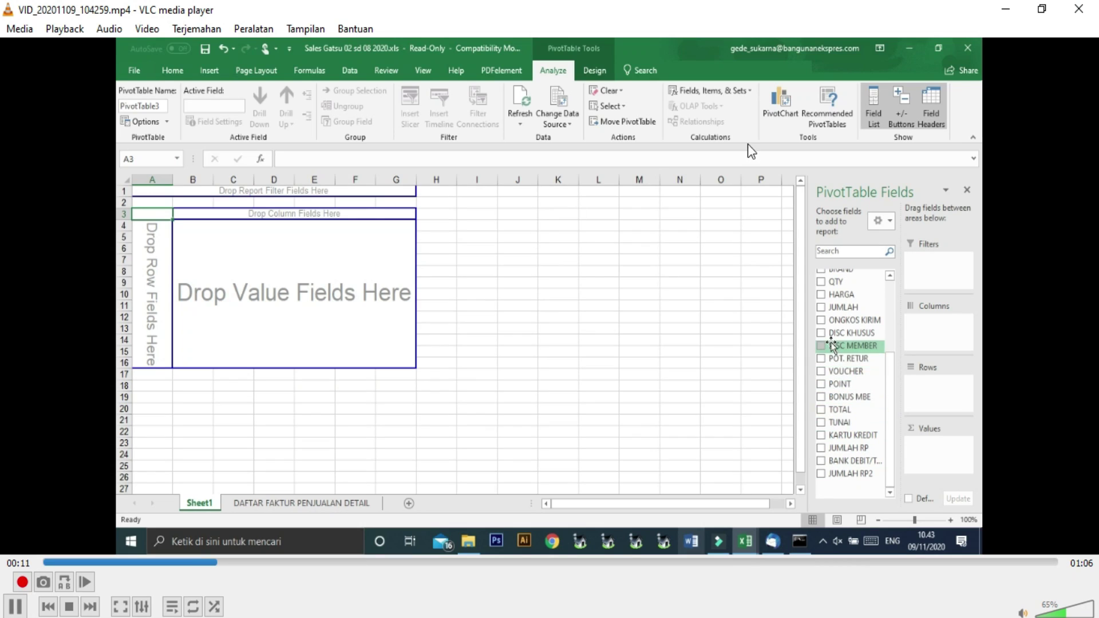
left_click(1079, 8)
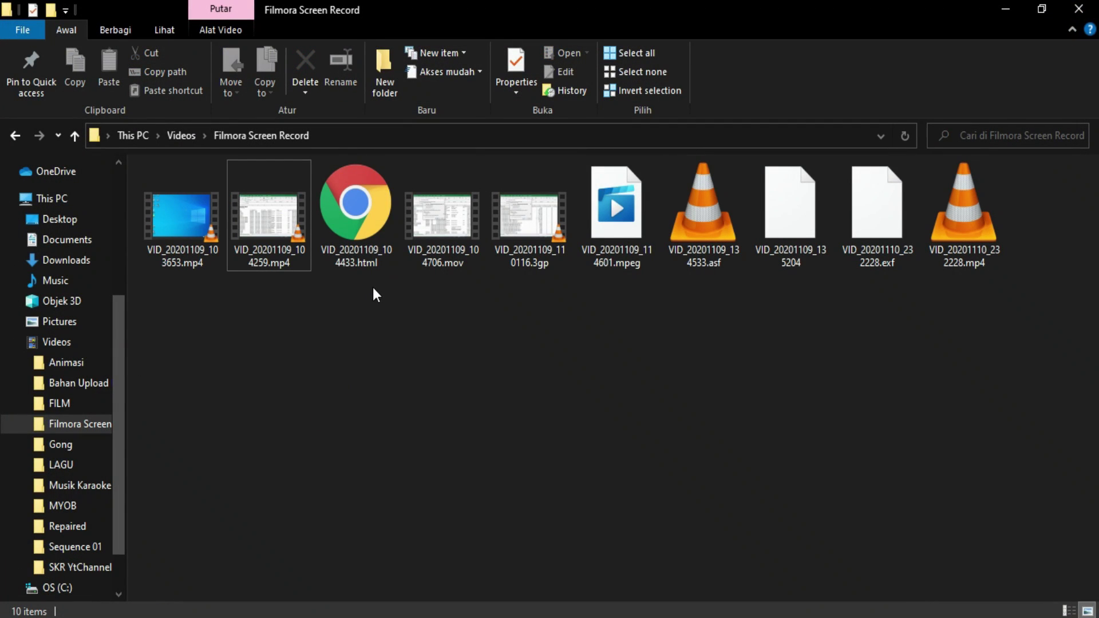
Open VID_20201109_104433.html in Chrome to inspect its contents, and close the browser
double_click(360, 217)
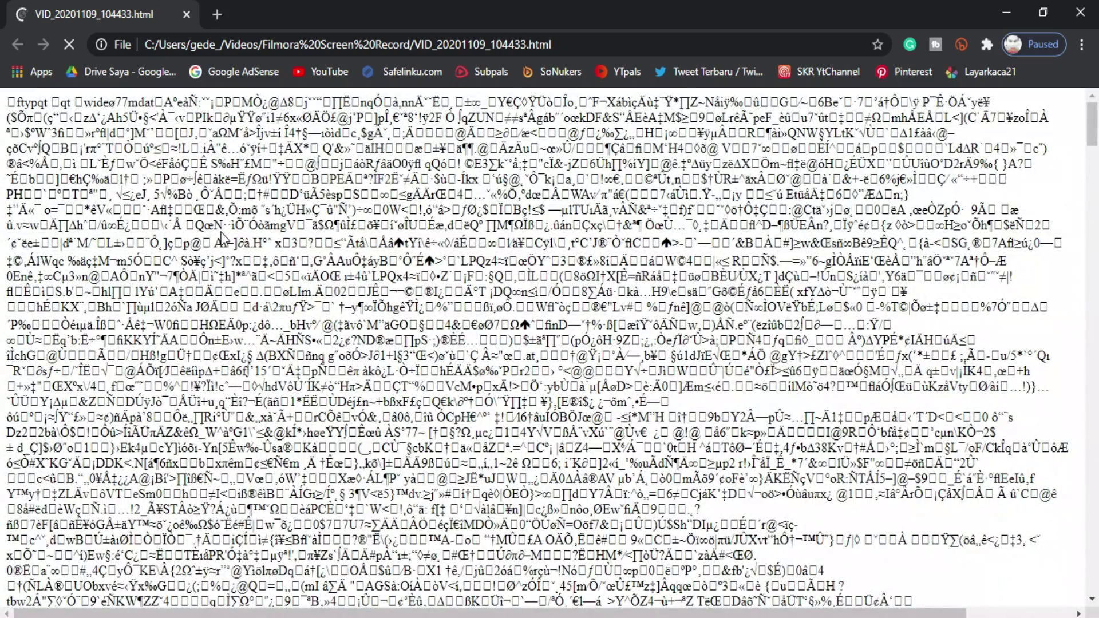
scroll(395, 319, "down", 3)
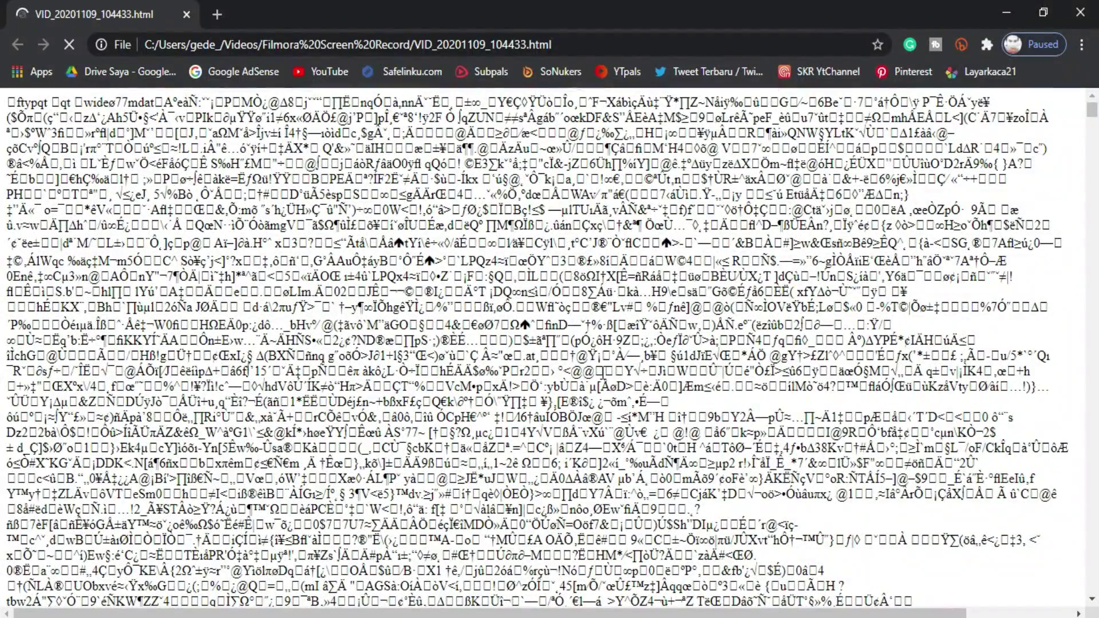
key("alt+F4")
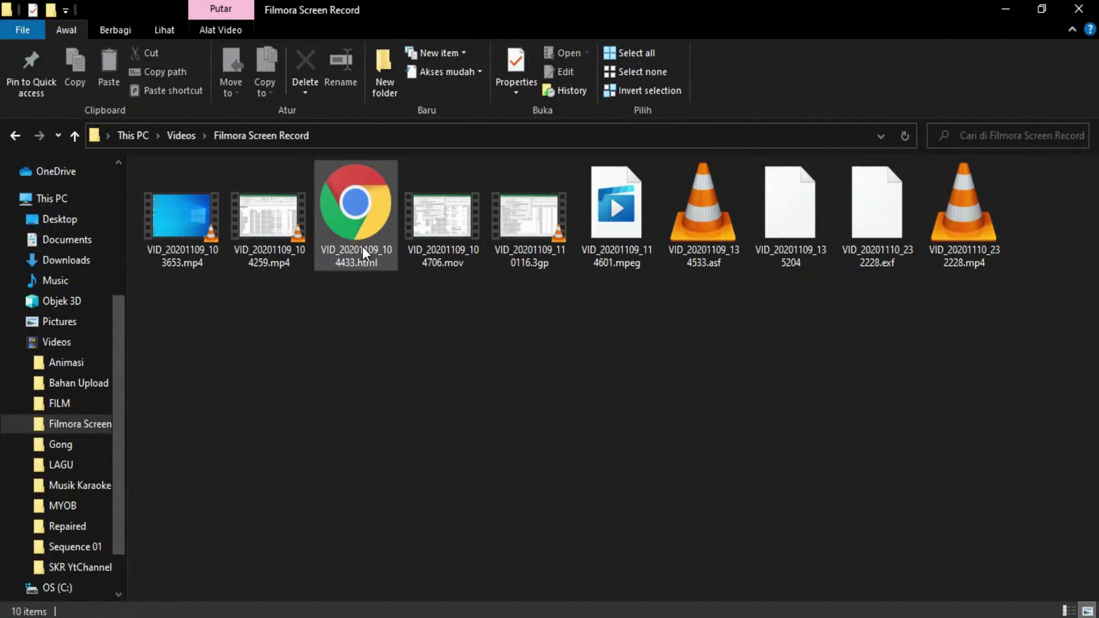
Rename VID_20201109_104433.html to VID_20201109_104433.mp4 and accept the file extension change
double_click(357, 236)
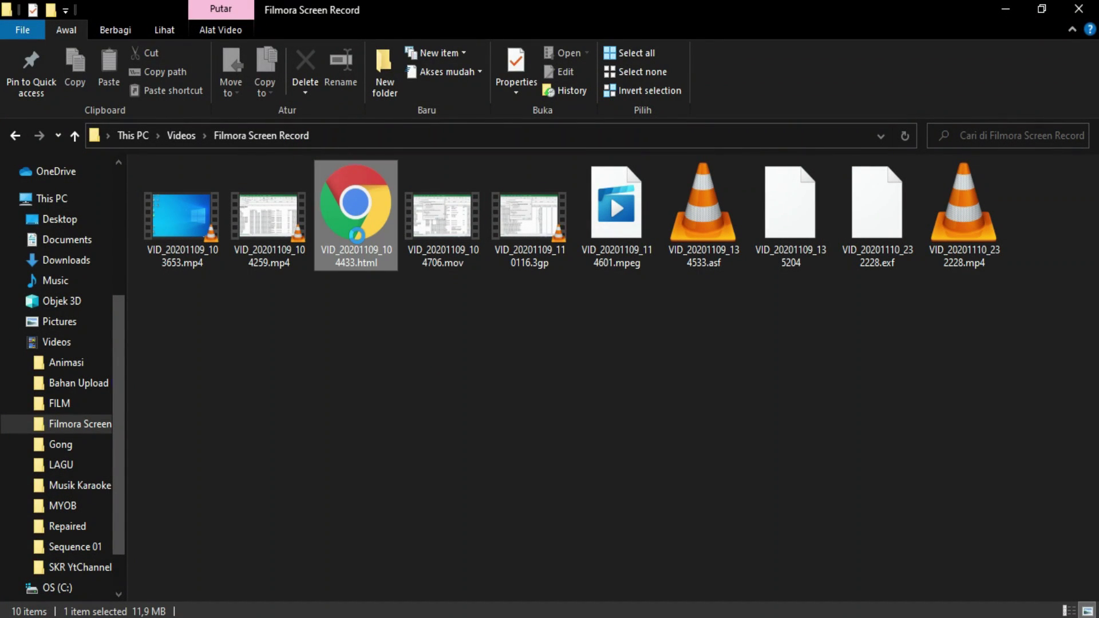
right_click(357, 236)
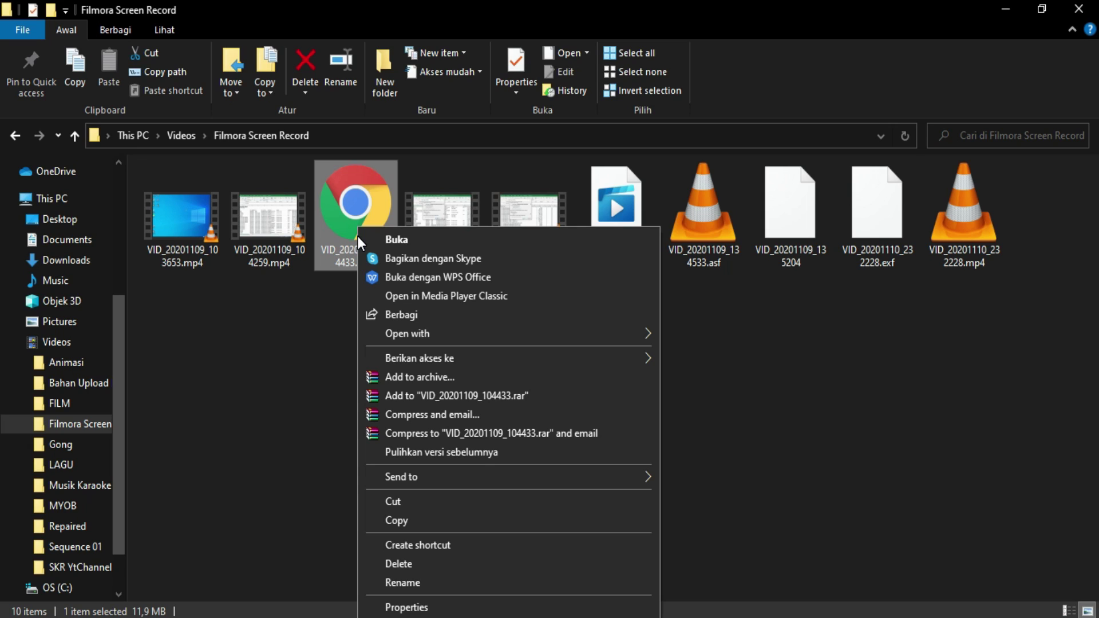
left_click(438, 583)
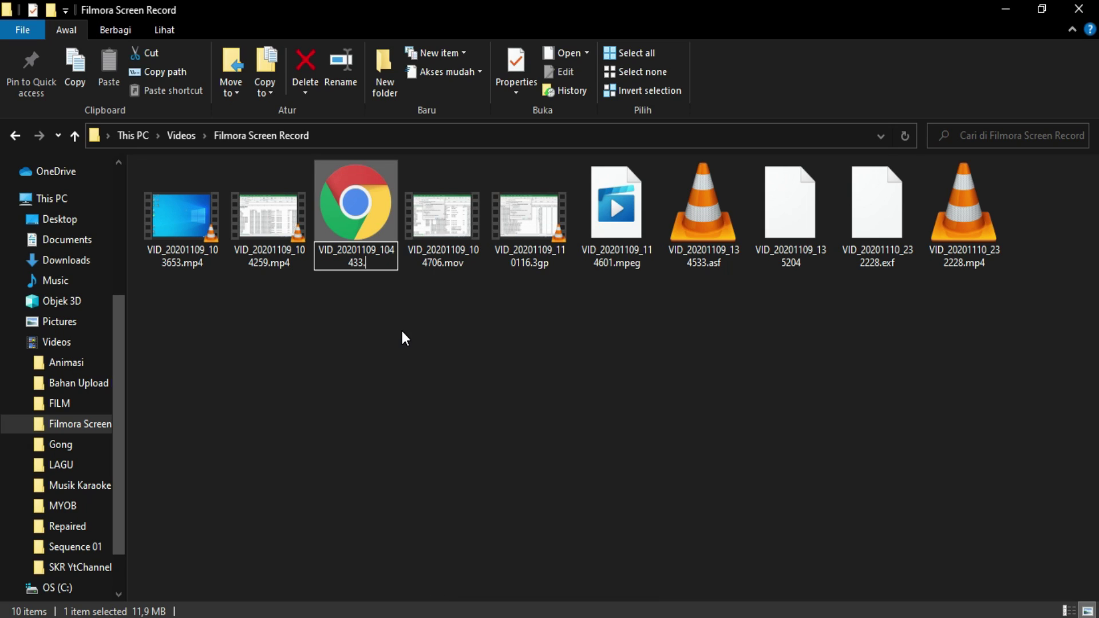
key("End")
key("BackSpace")
key("Return")
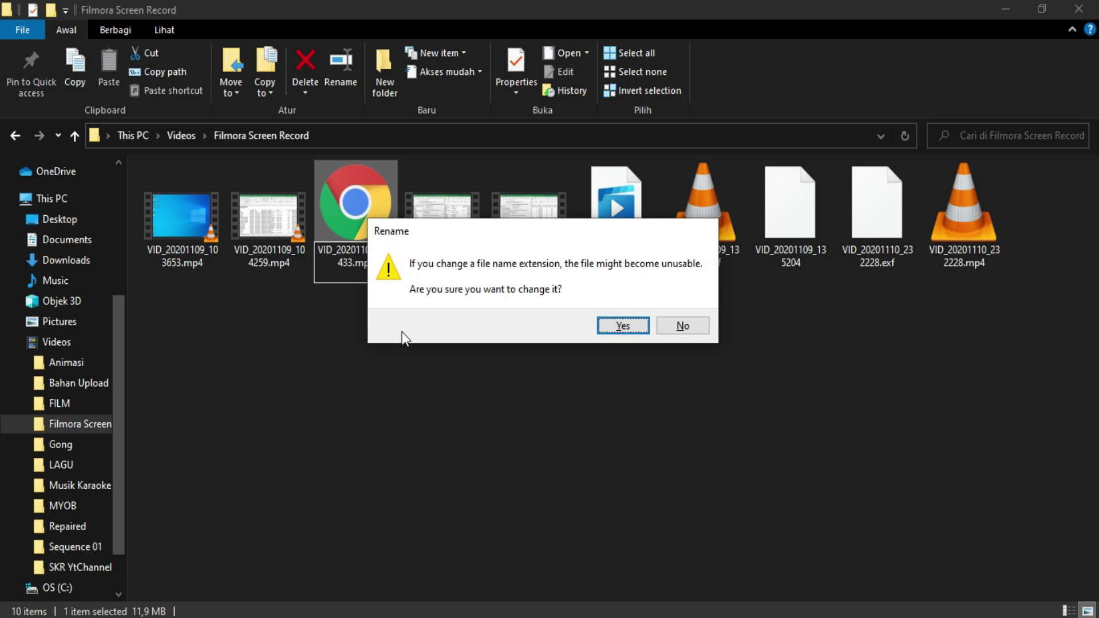
left_click(623, 326)
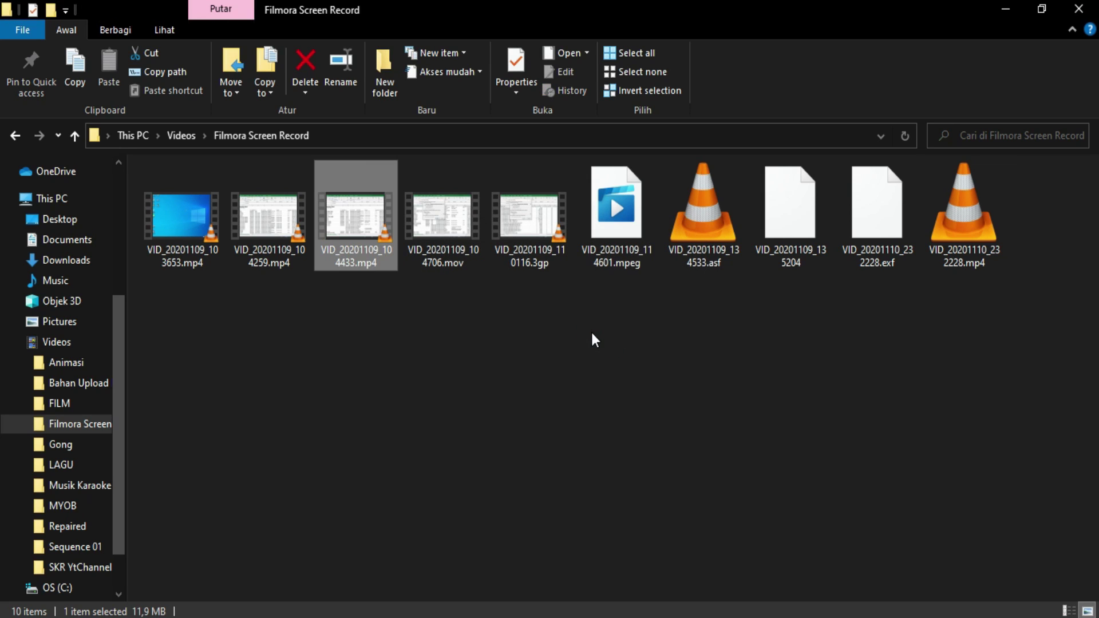
Play VID_20201109_104433.mp4 in VLC to check the video, and close the player
left_click(377, 349)
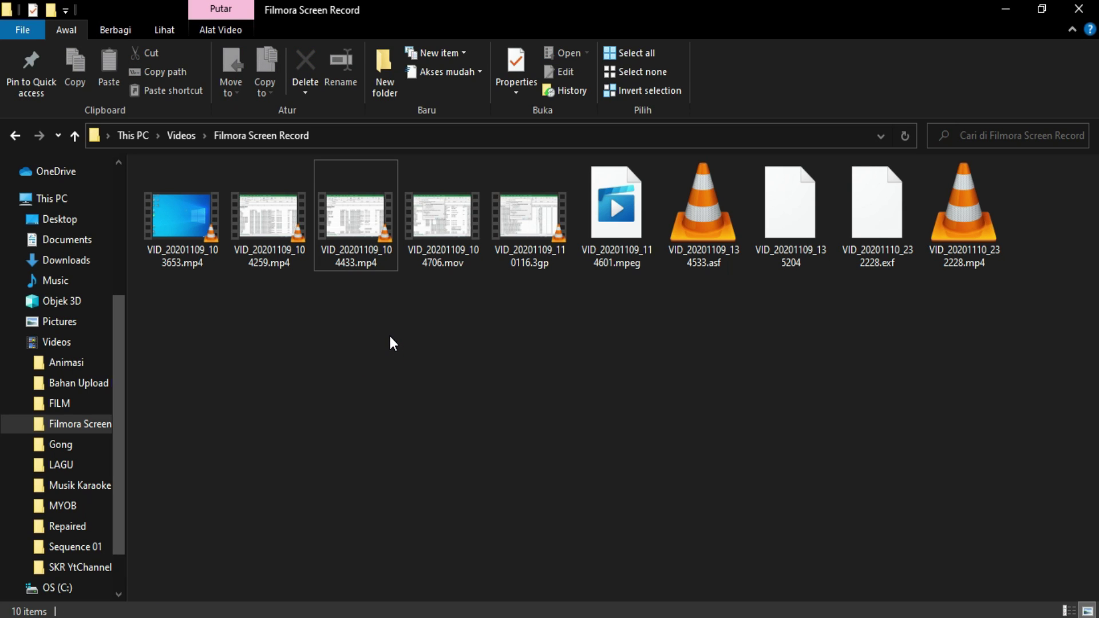
double_click(360, 230)
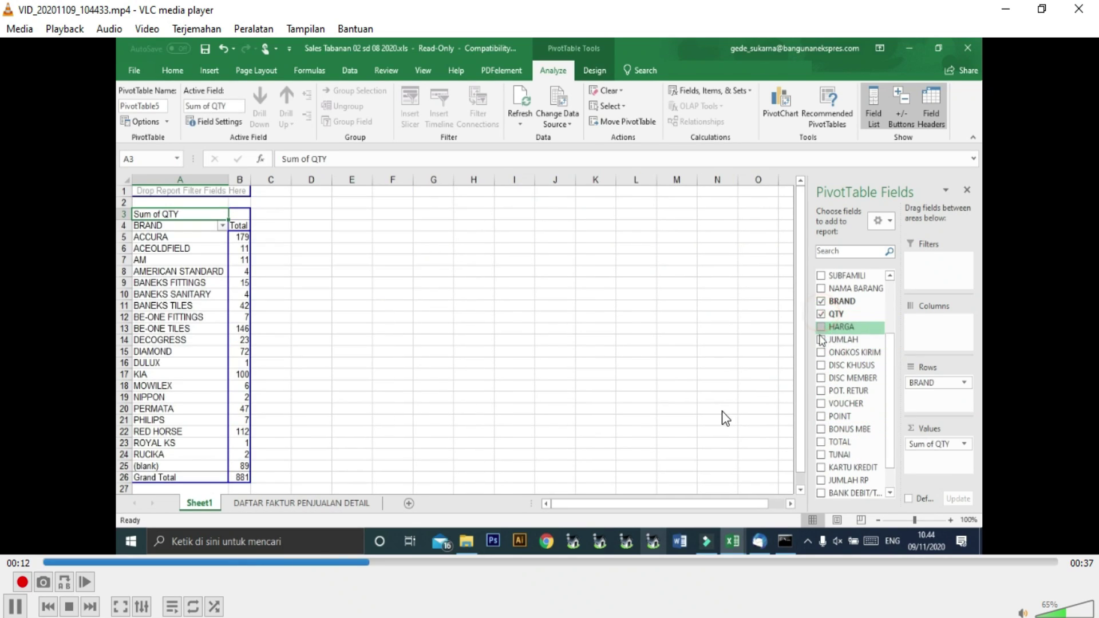
left_click(1080, 10)
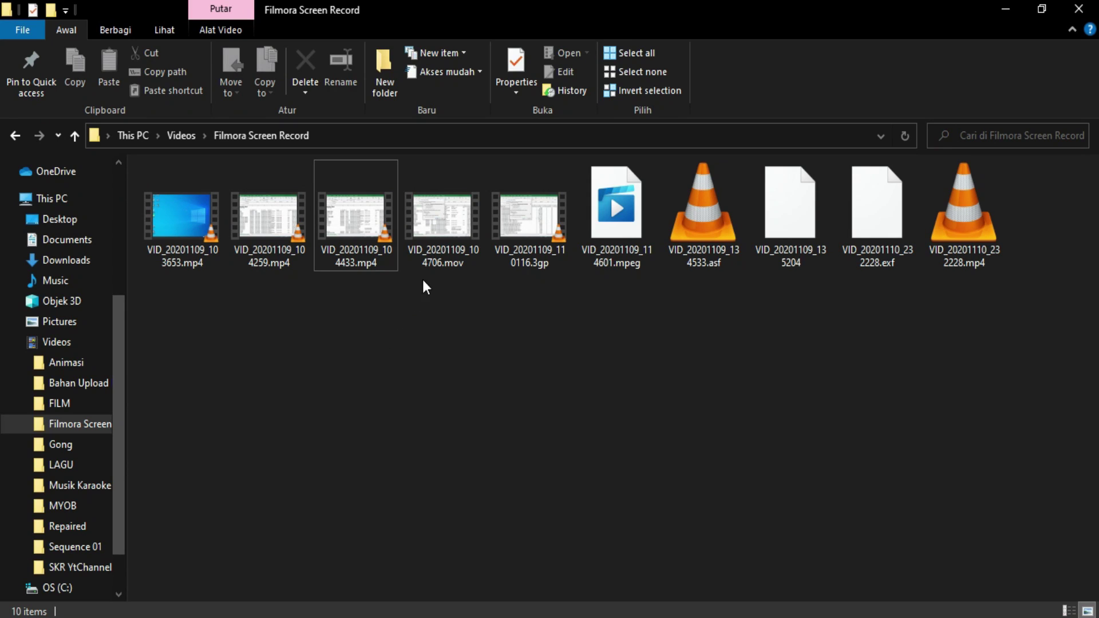
Open VID_20201109_104706.mov with VLC media player to check the video, and close the player
right_click(447, 238)
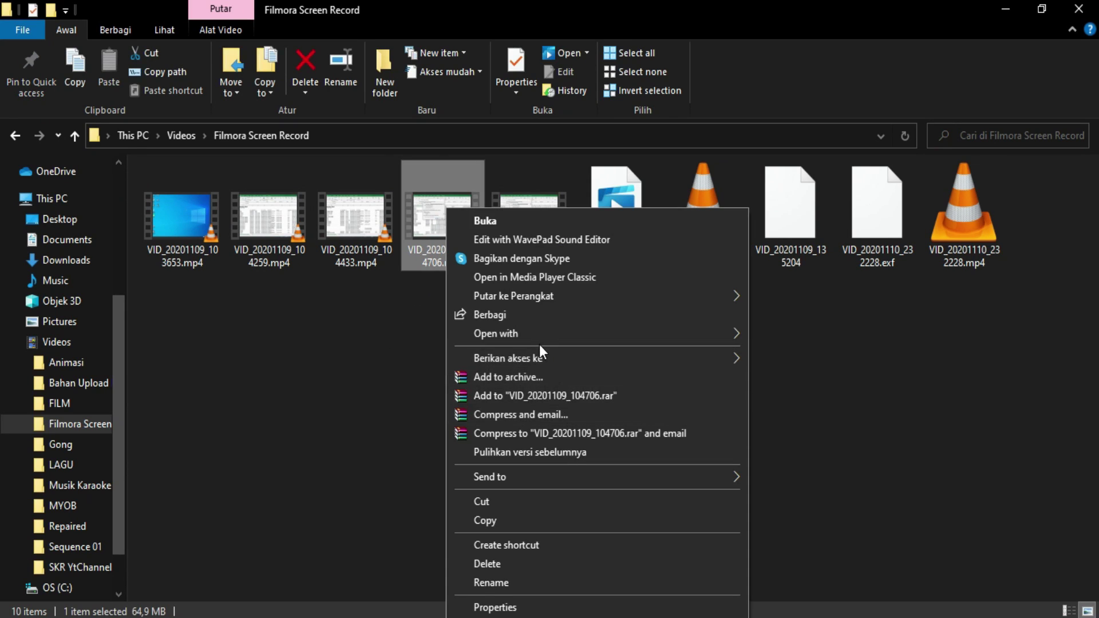
mouse_move(718, 338)
left_click(801, 392)
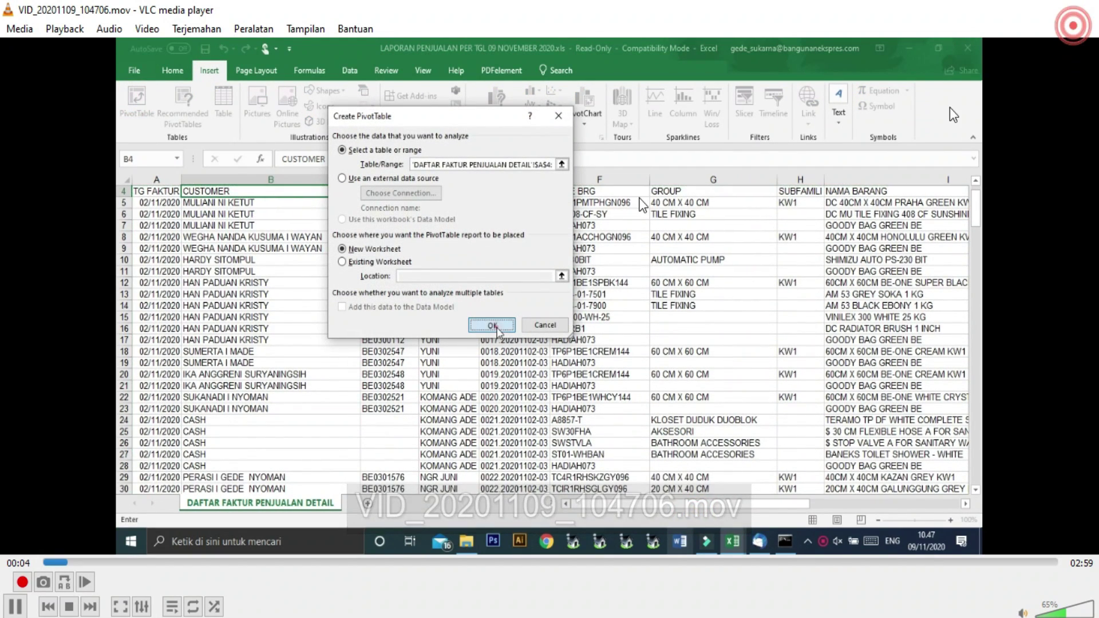
left_click(1078, 9)
Rename VID_20201109_104706.mov to VID_20201109_104706.mp4 and accept the file extension change
right_click(458, 212)
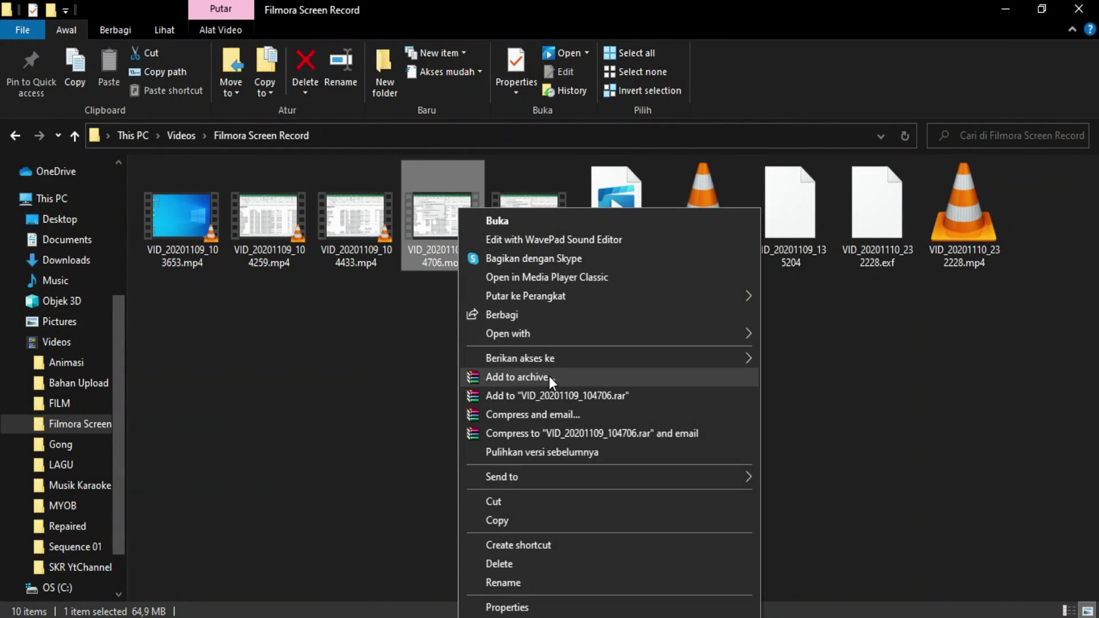
left_click(513, 586)
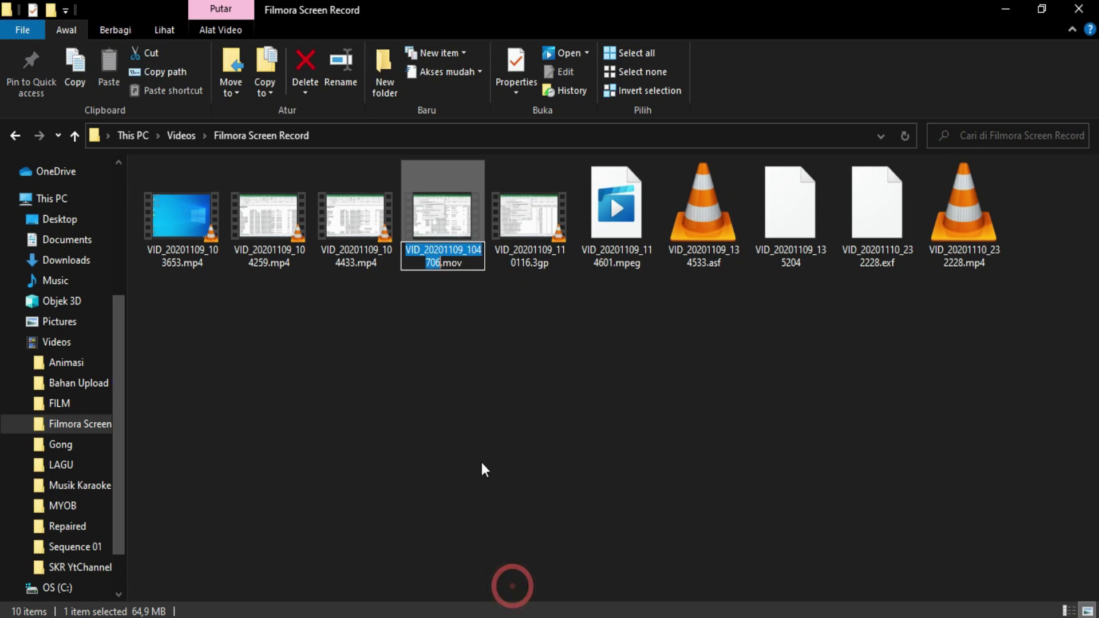
left_click(462, 262)
key("BackSpace")
key("BackSpace")
key("BackSpace")
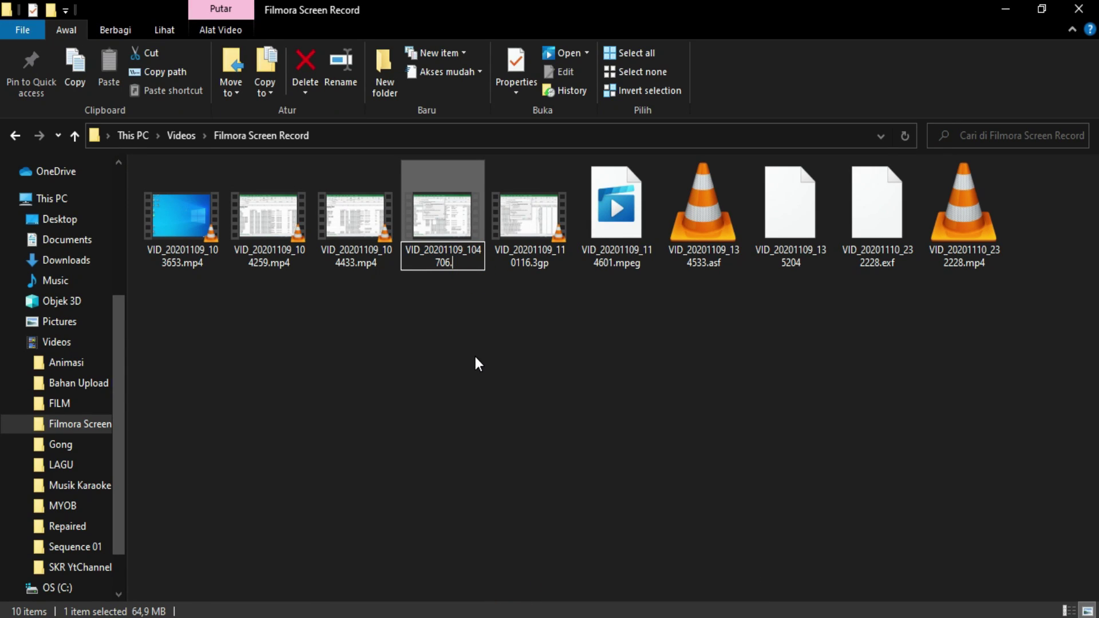
type("m")
key("Return")
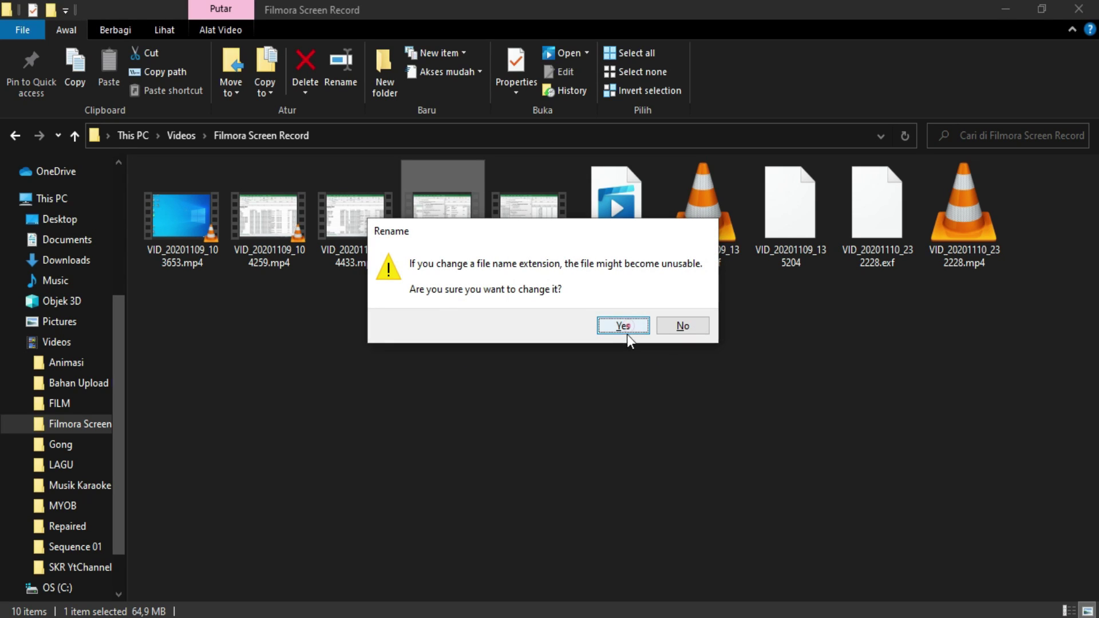
left_click(627, 333)
left_click(537, 360)
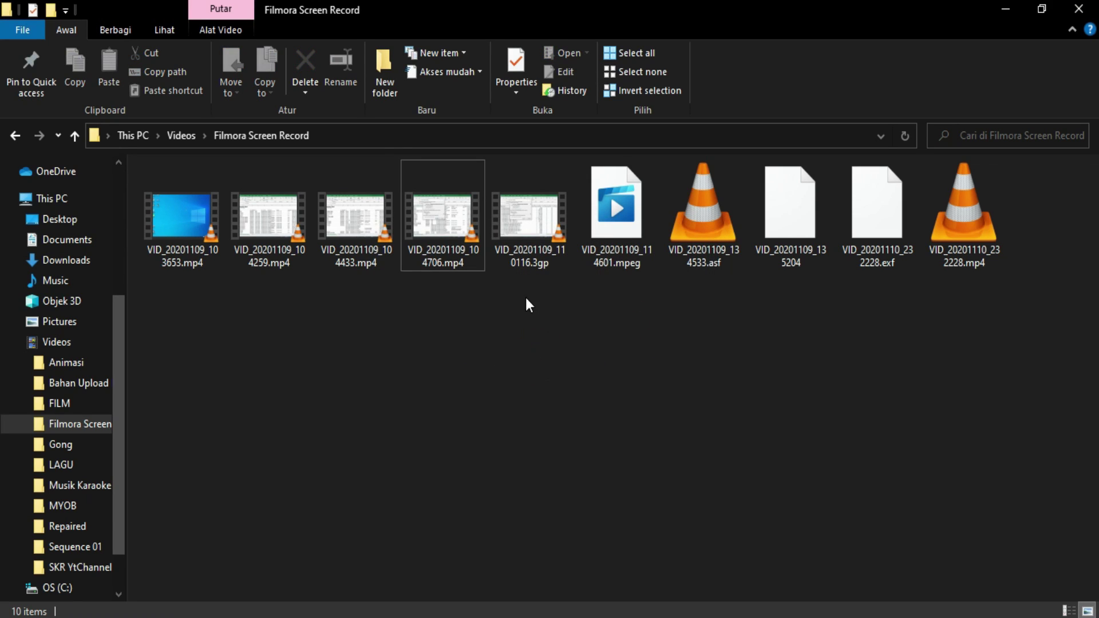
Play VID_20201109_104706.mp4 in VLC to check the video, and close the player
double_click(465, 250)
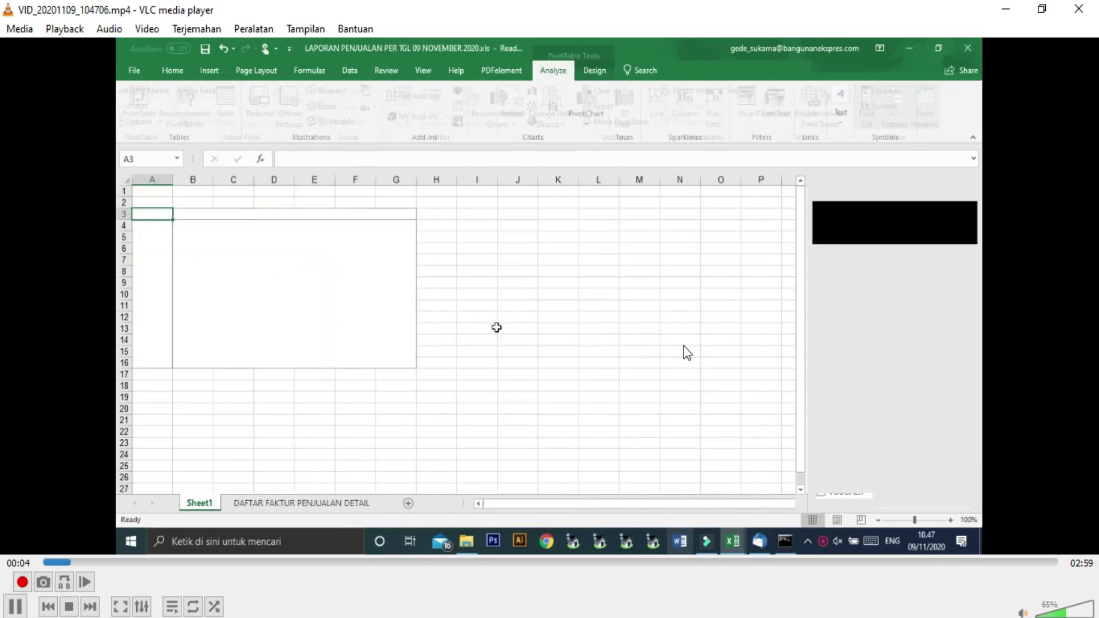
key("alt+F4")
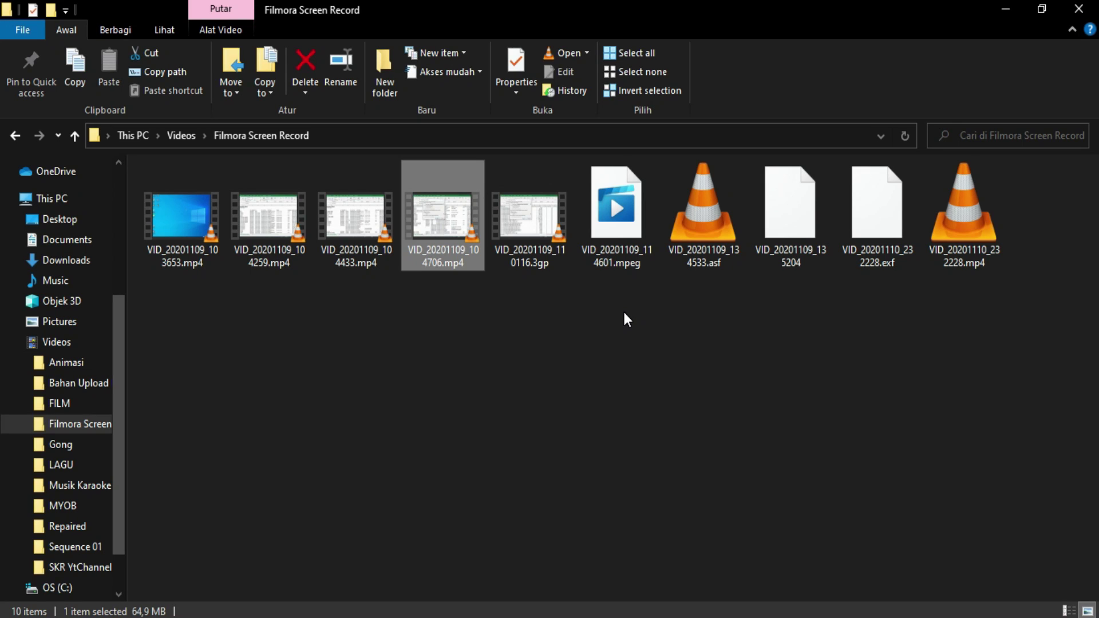
left_click(563, 316)
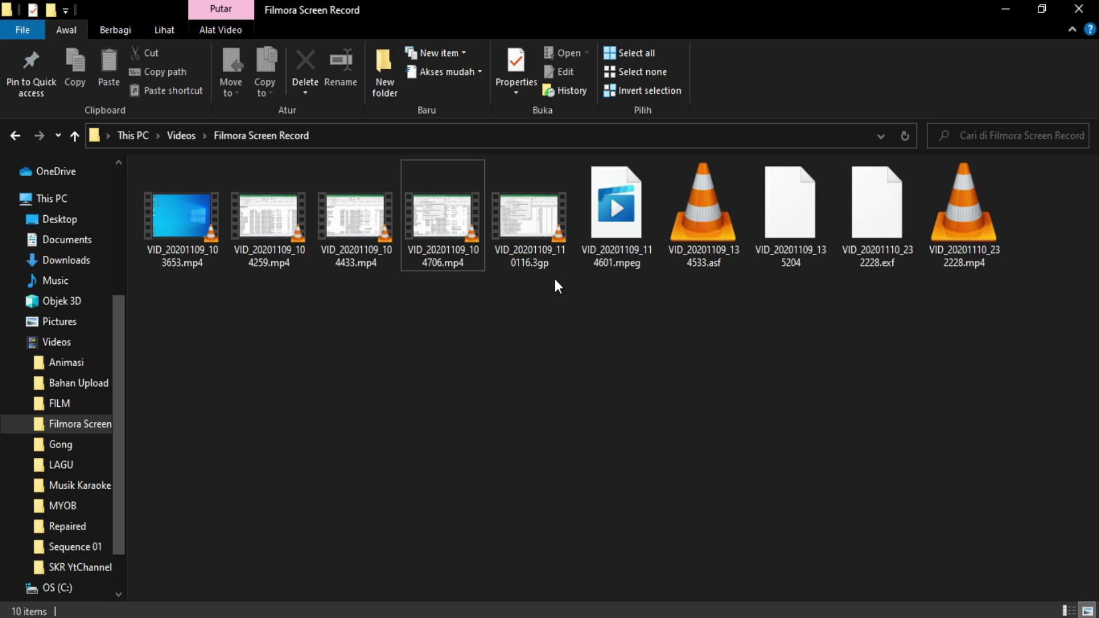
Play VID_20201109_110116.3gp in VLC to check the video, and close the player
left_click(534, 232)
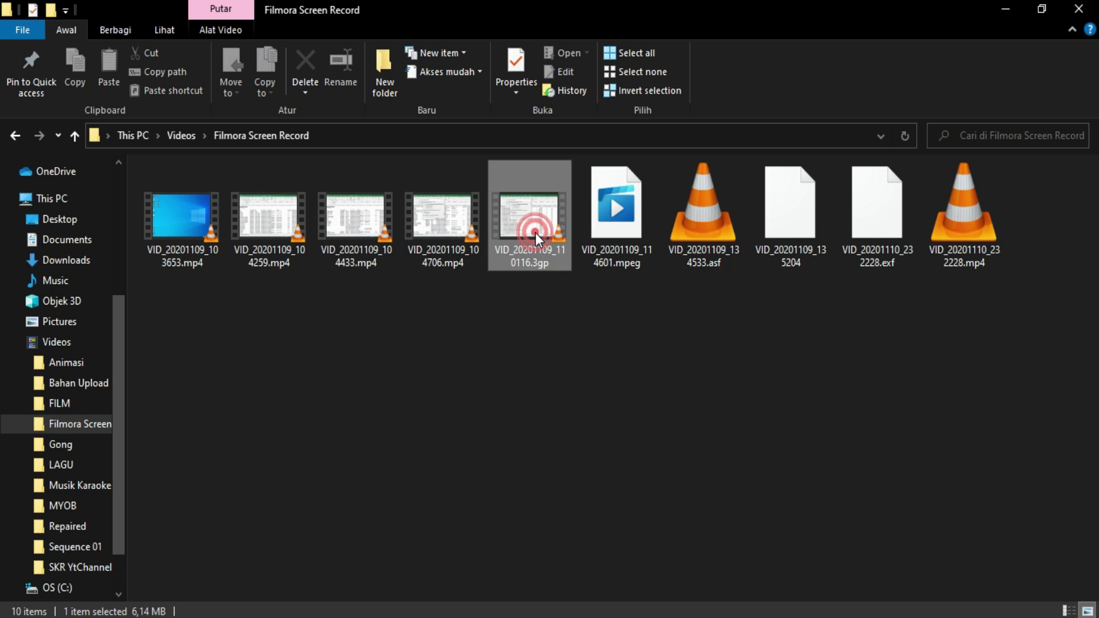
double_click(538, 232)
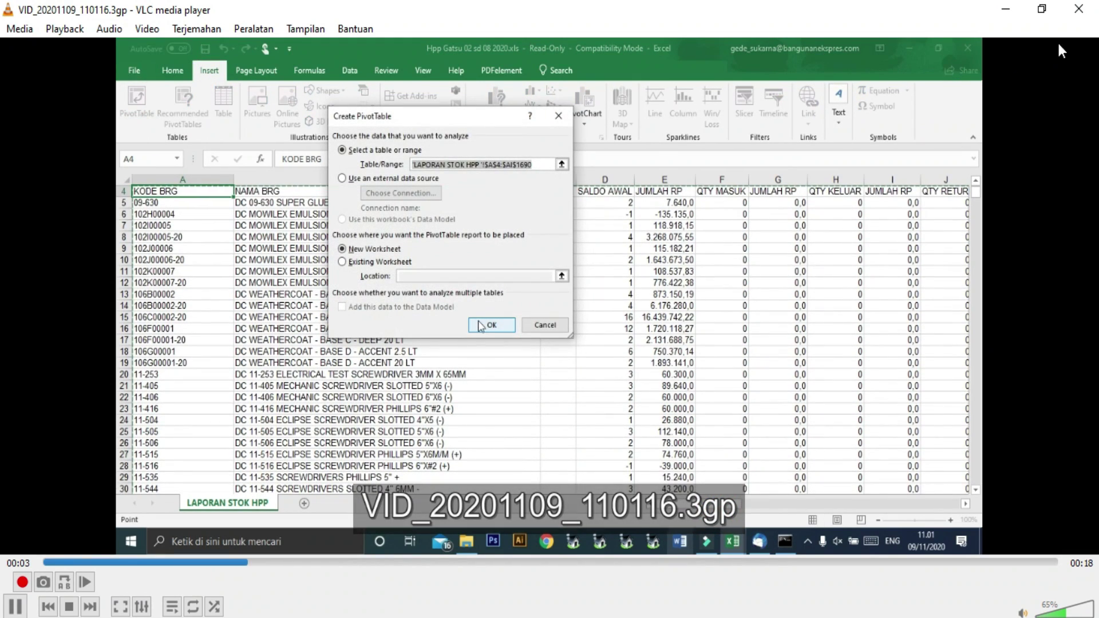
left_click(1074, 13)
Rename VID_20201109_110116.3gp to VID_20201109_110116.mp4 and accept the file extension change
double_click(530, 228)
right_click(530, 229)
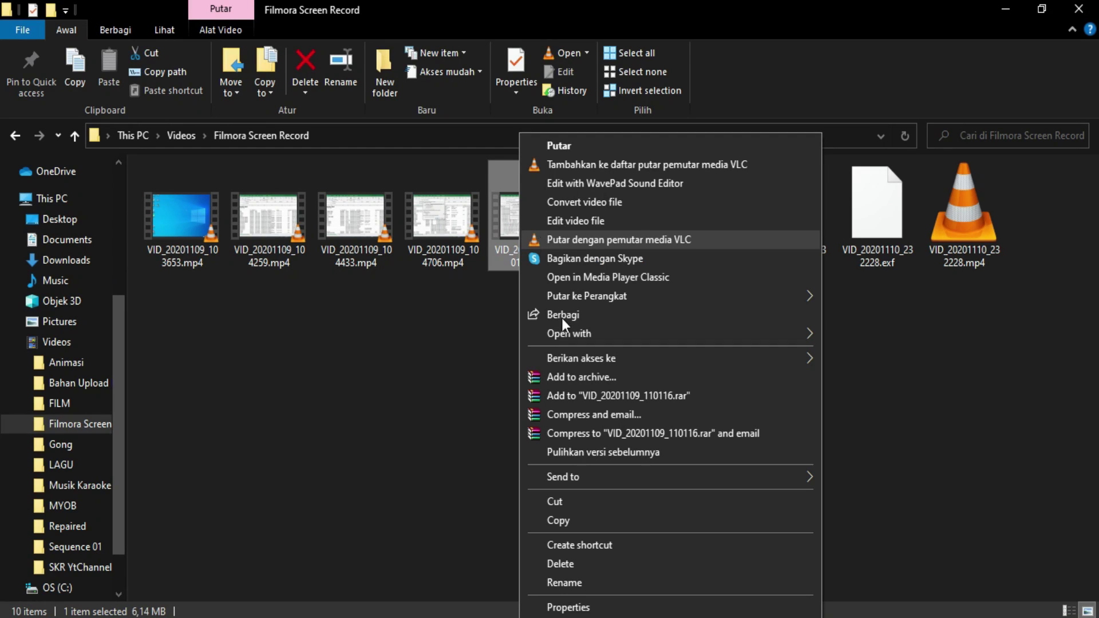
left_click(586, 589)
key("End")
key("BackSpace")
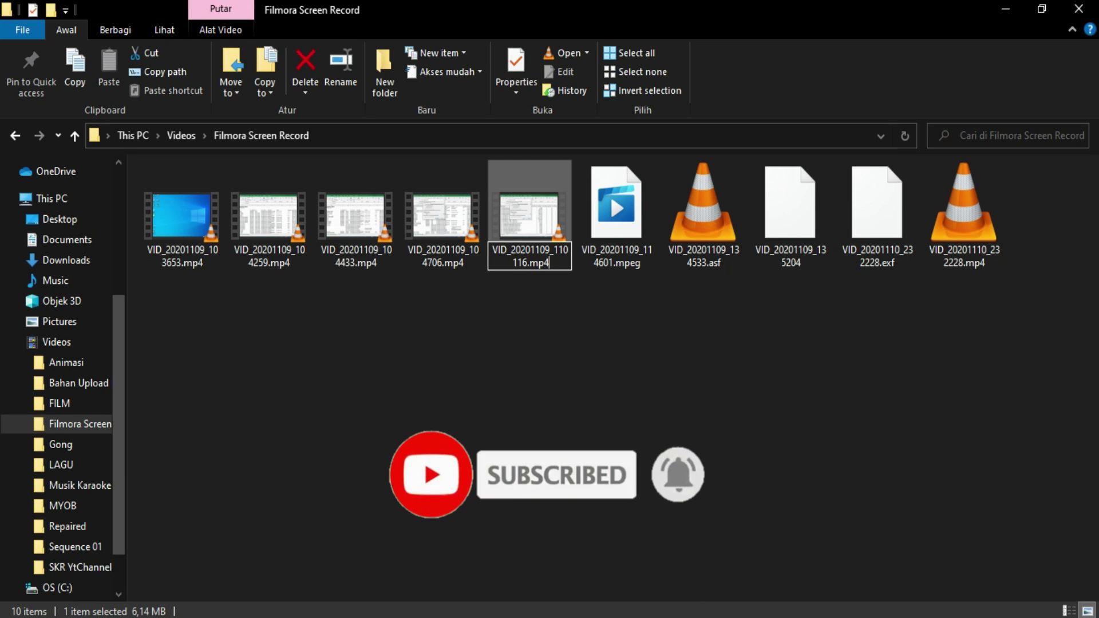
key("Return")
left_click(614, 327)
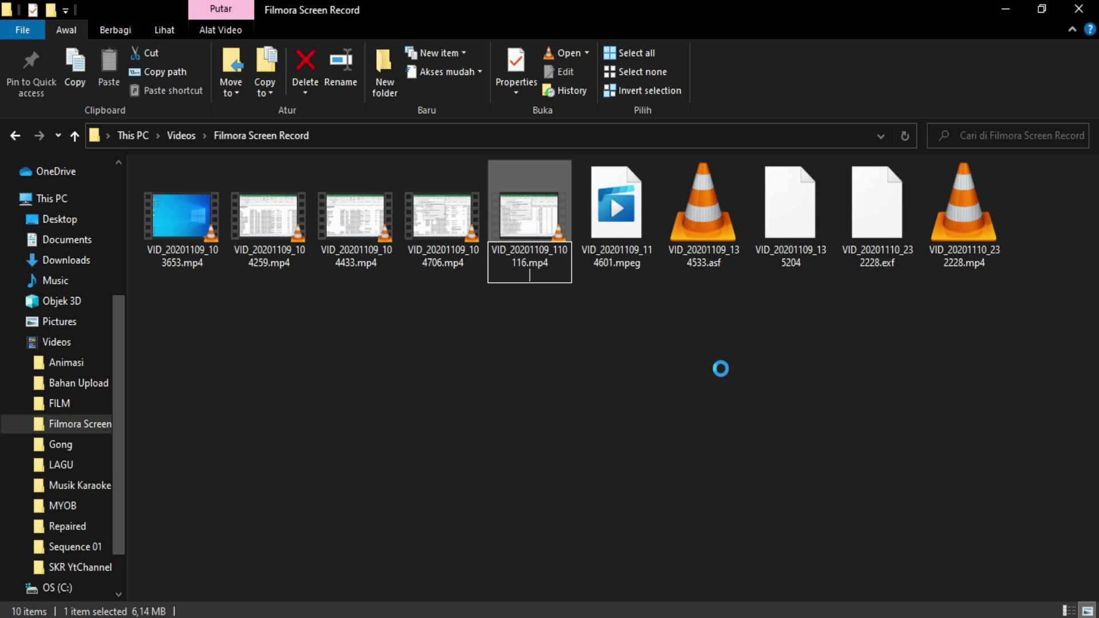
Play VID_20201109_110116.mp4 to check the video under its new extension
left_click(628, 346)
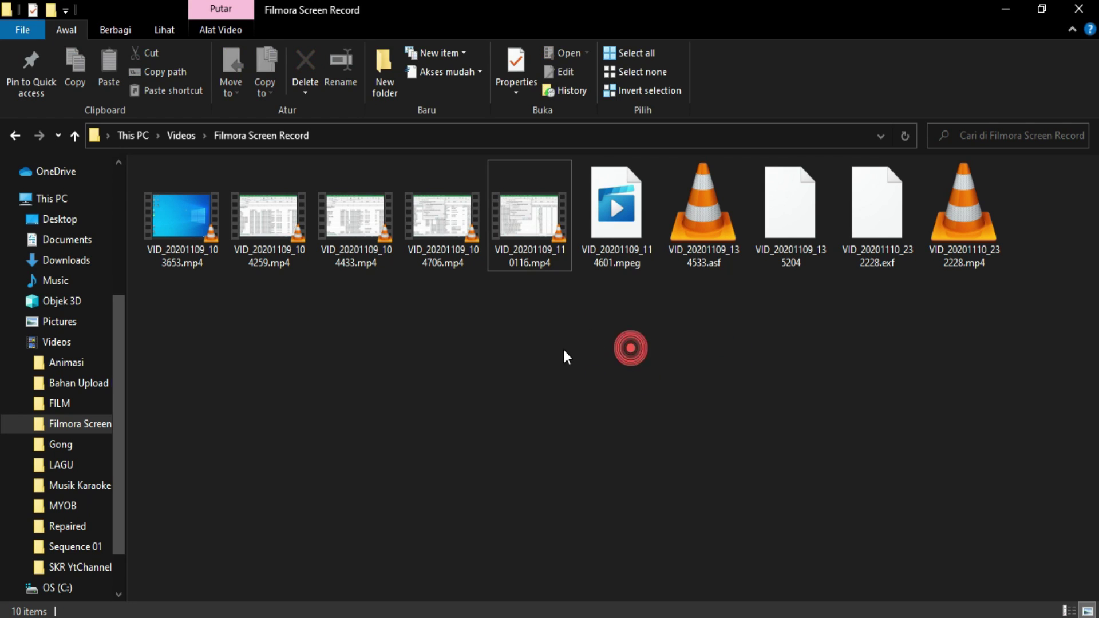
left_click(540, 265)
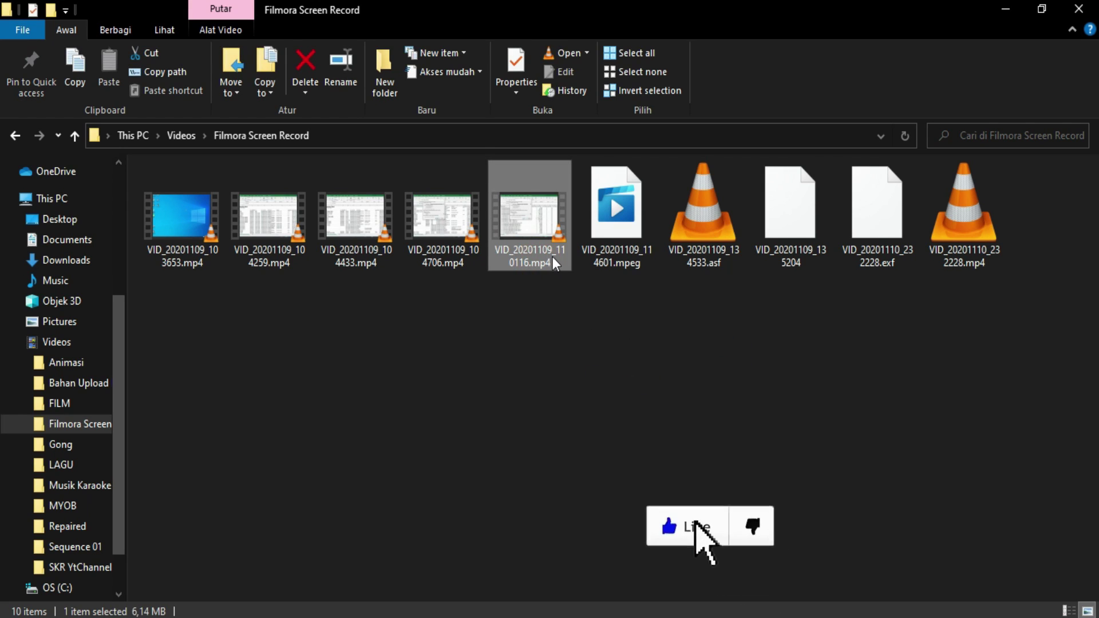
double_click(540, 227)
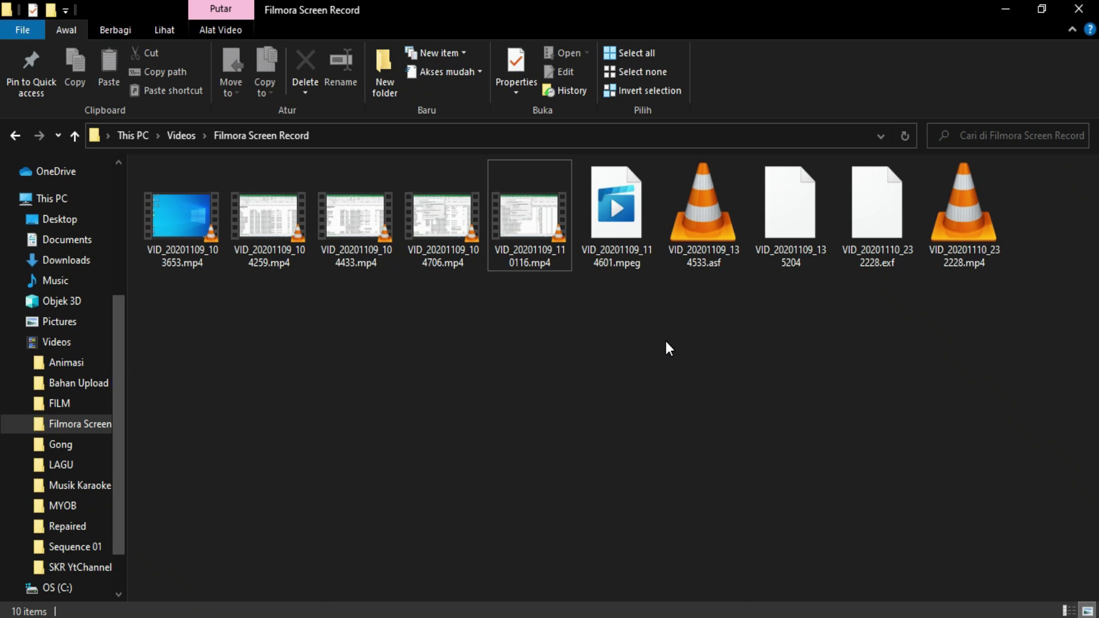
Open VID_20201109_114601.mpeg with VLC media player to check the video, and close the player
left_click(610, 215)
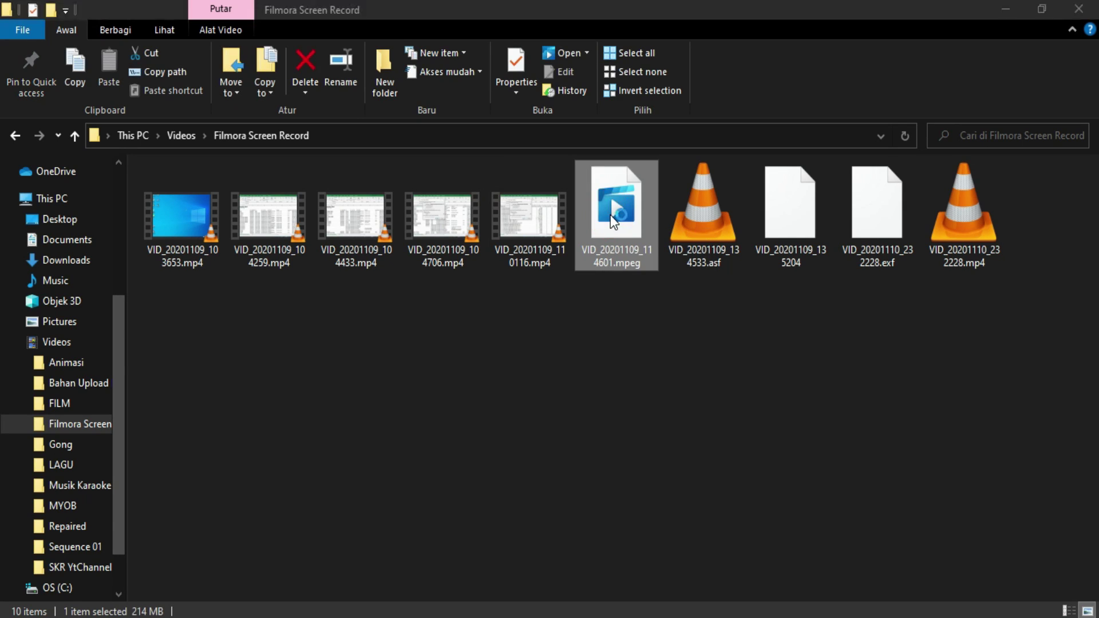
right_click(623, 232)
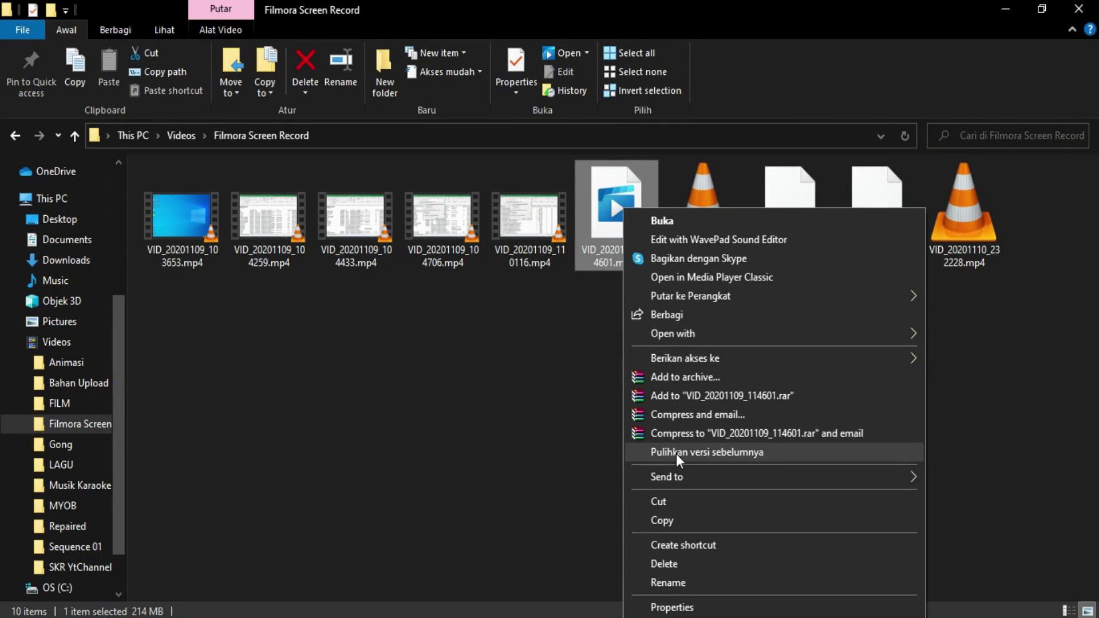
mouse_move(710, 335)
left_click(448, 370)
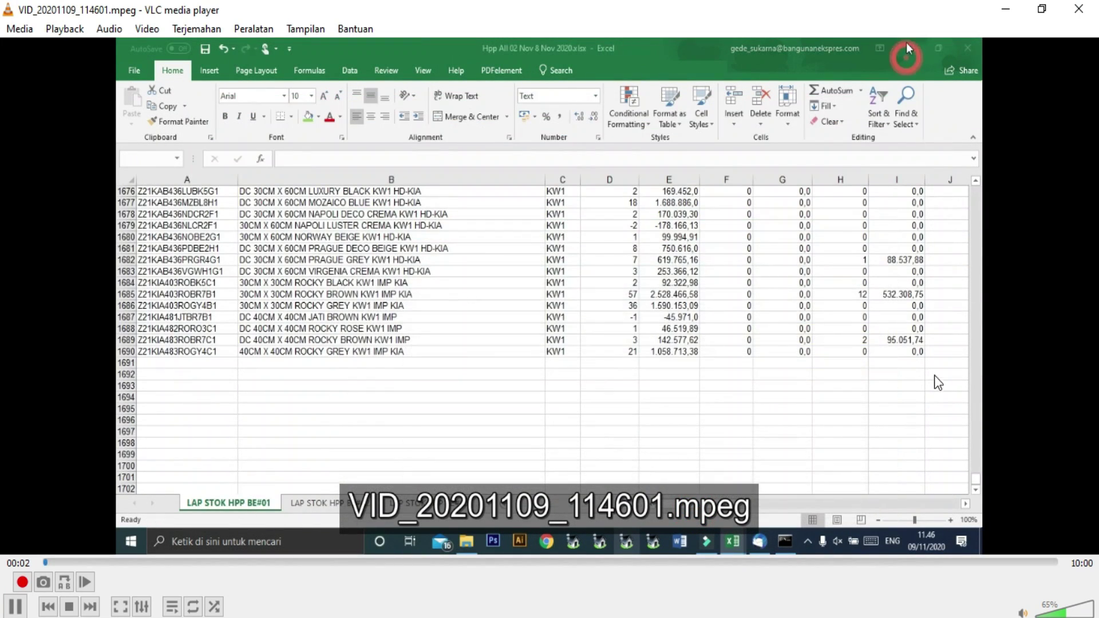
left_click(1078, 9)
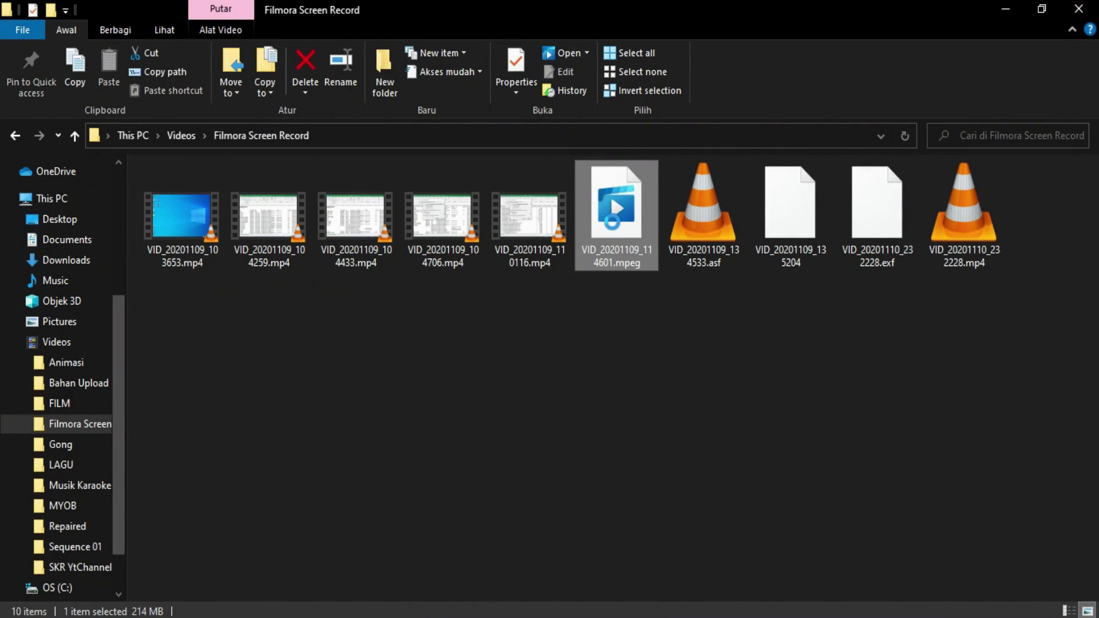
Rename VID_20201109_114601.mpeg to VID_20201109_114601.mp4 and accept the file extension change
right_click(614, 230)
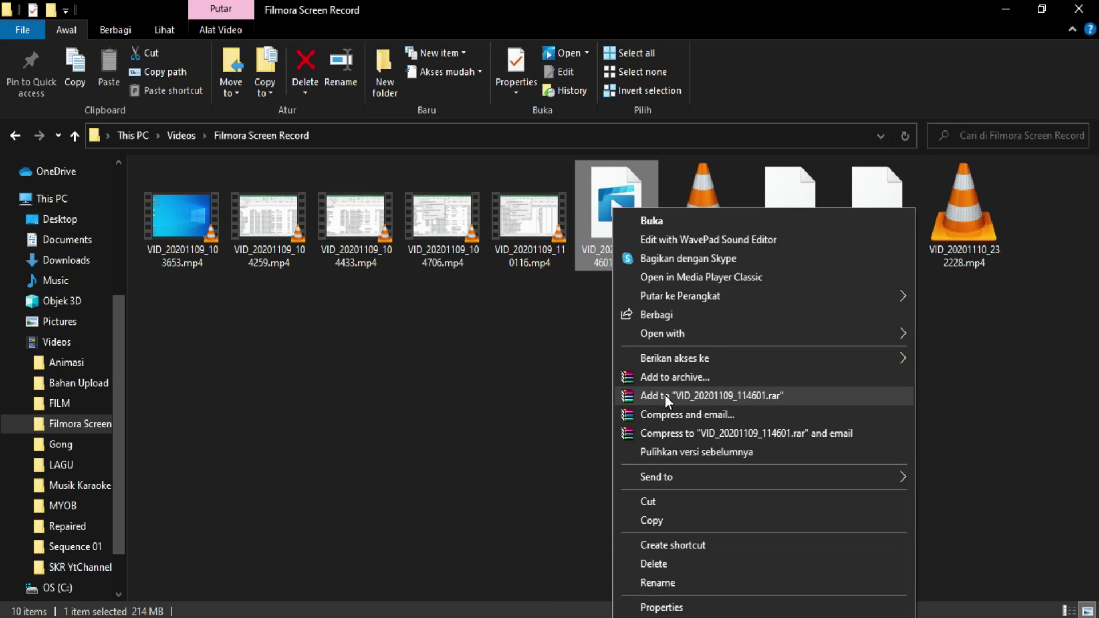
left_click(678, 582)
left_click(643, 266)
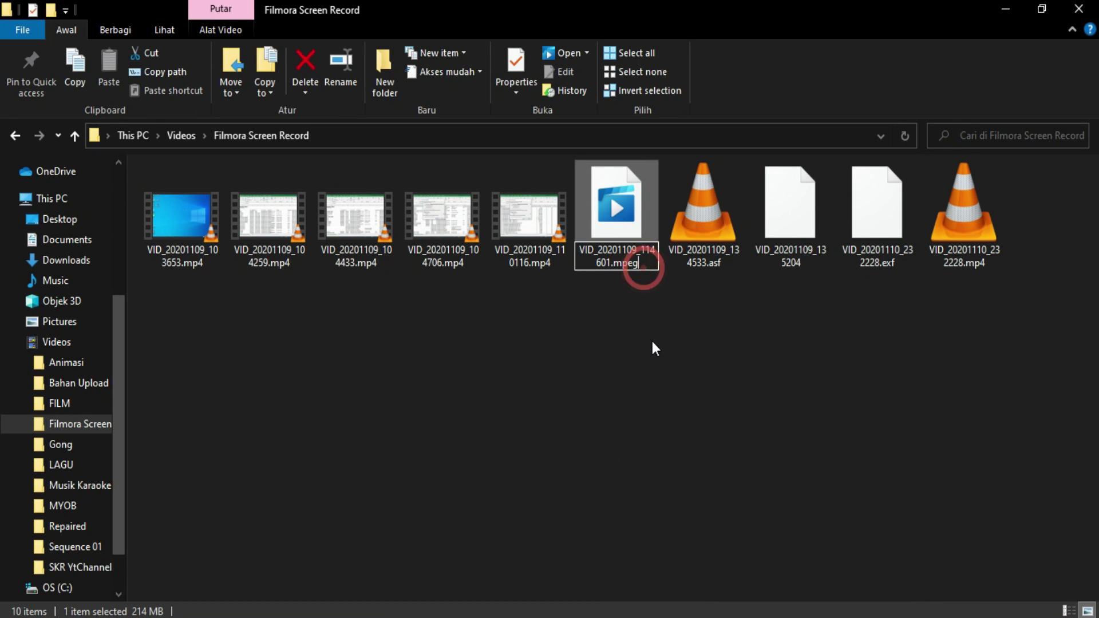
key("BackSpace")
key("BackSpace")
type("4")
left_click(656, 355)
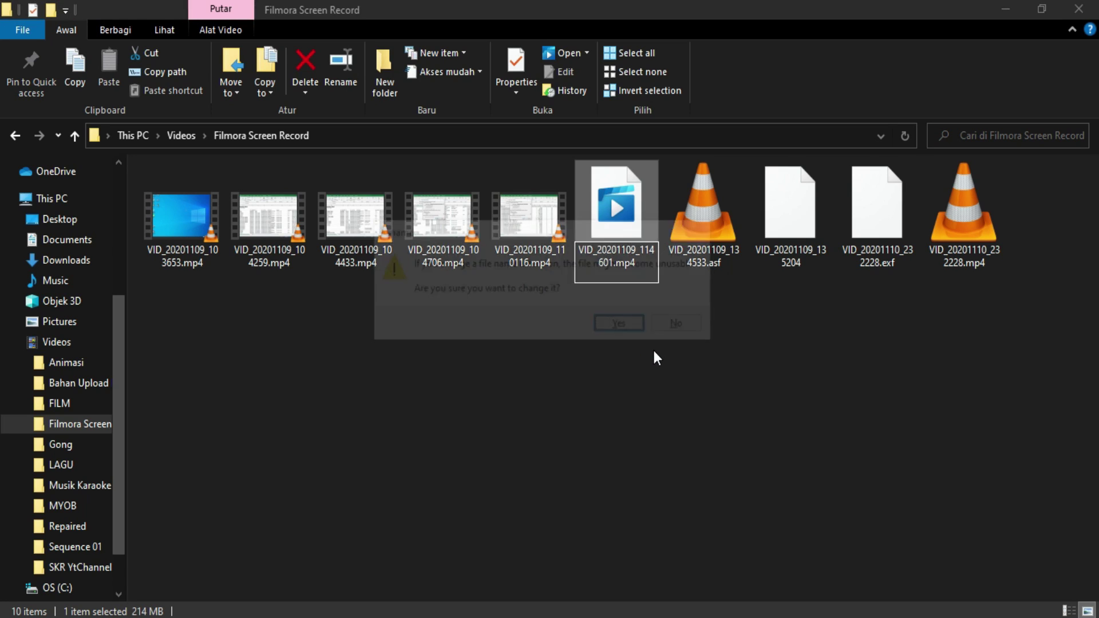
left_click(622, 329)
Play VID_20201109_114601.mp4 in VLC to check the video, raising the volume to 85%
left_click(613, 230)
double_click(613, 230)
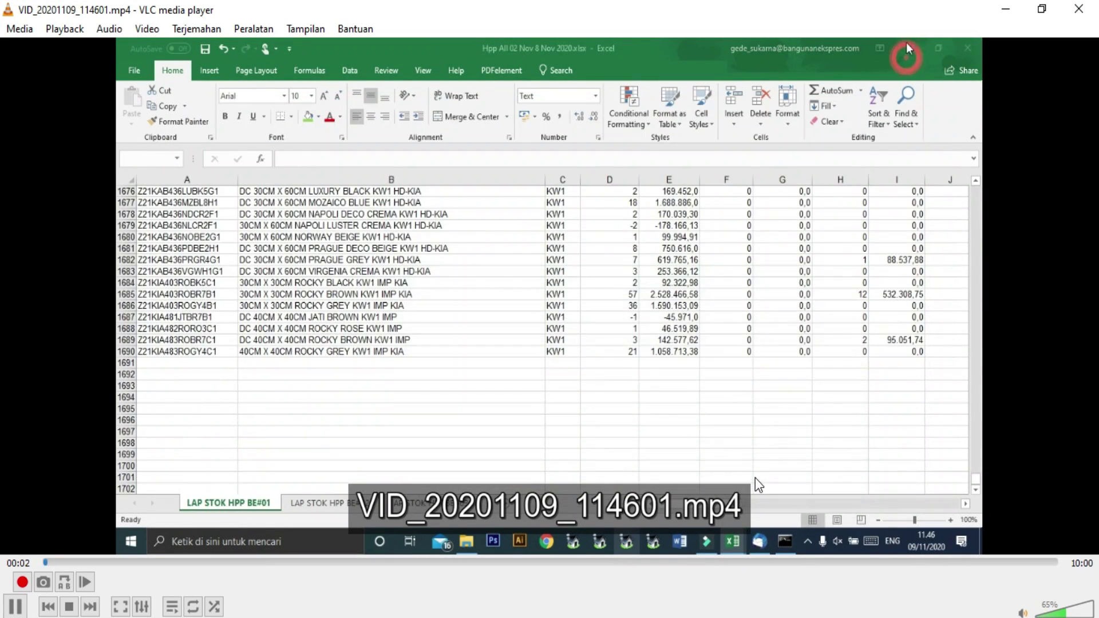
scroll(687, 376, "up", 4)
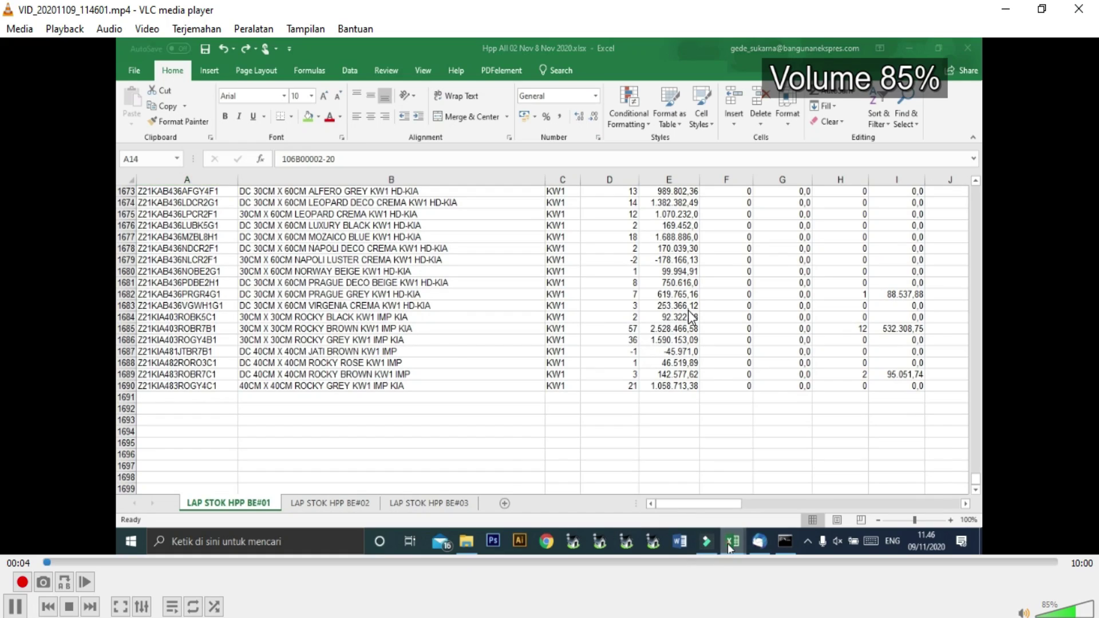
Close the playing video, open VID_20201109_134533.asf with VLC media player to check it, and close the player
left_click(1079, 9)
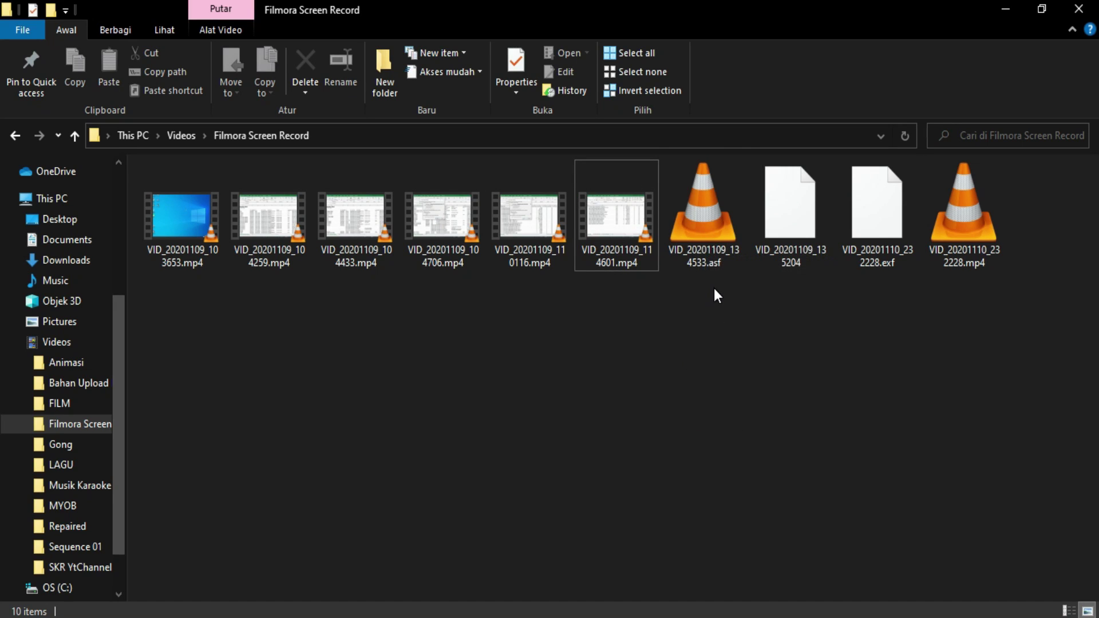
left_click(710, 233)
right_click(709, 231)
mouse_move(769, 335)
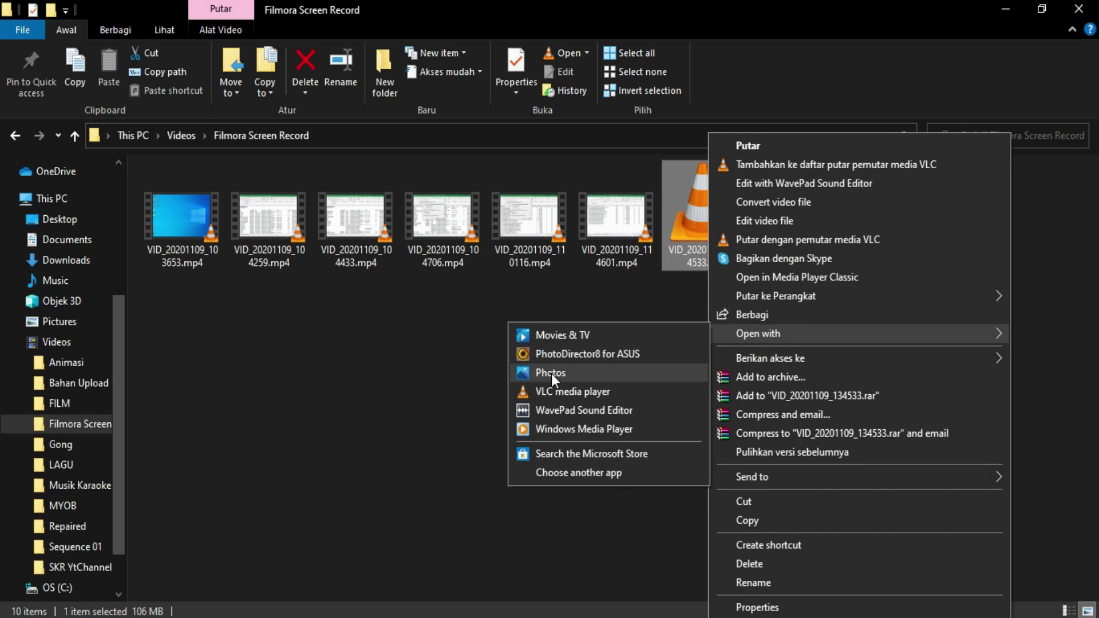
left_click(549, 392)
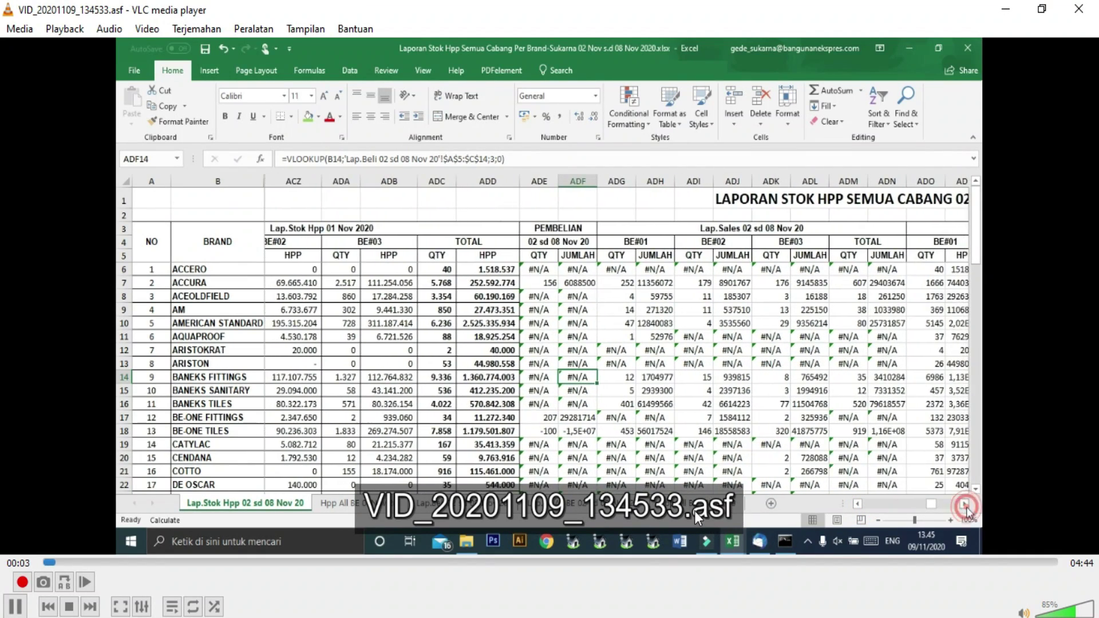
left_click(1087, 17)
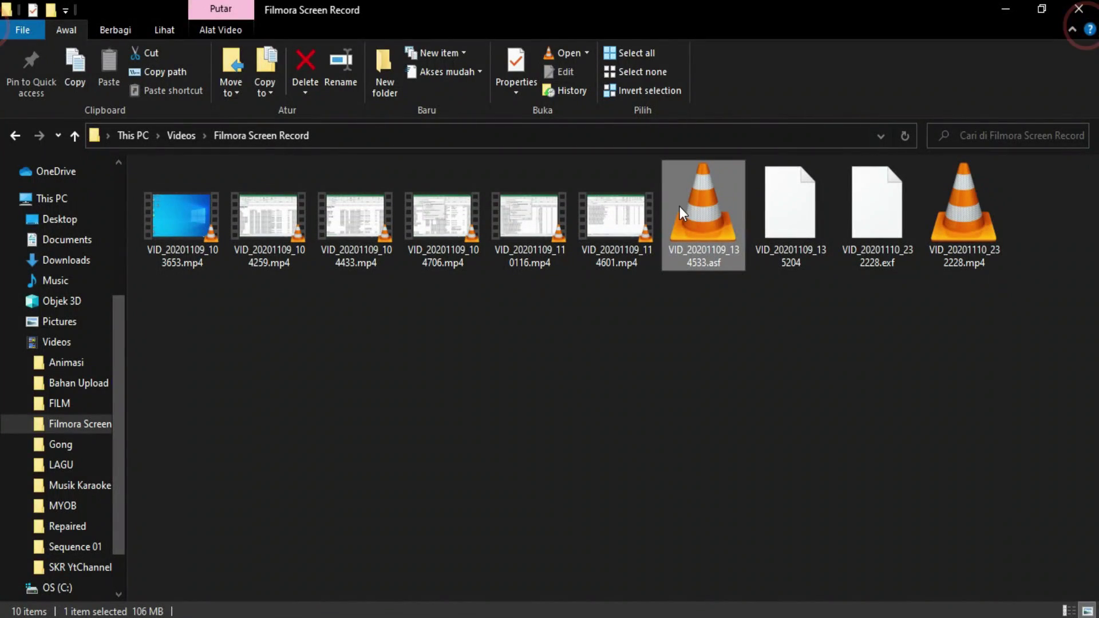
Rename VID_20201109_134533.asf to VID_20201109_134533.mp4 and accept the file extension change
right_click(704, 264)
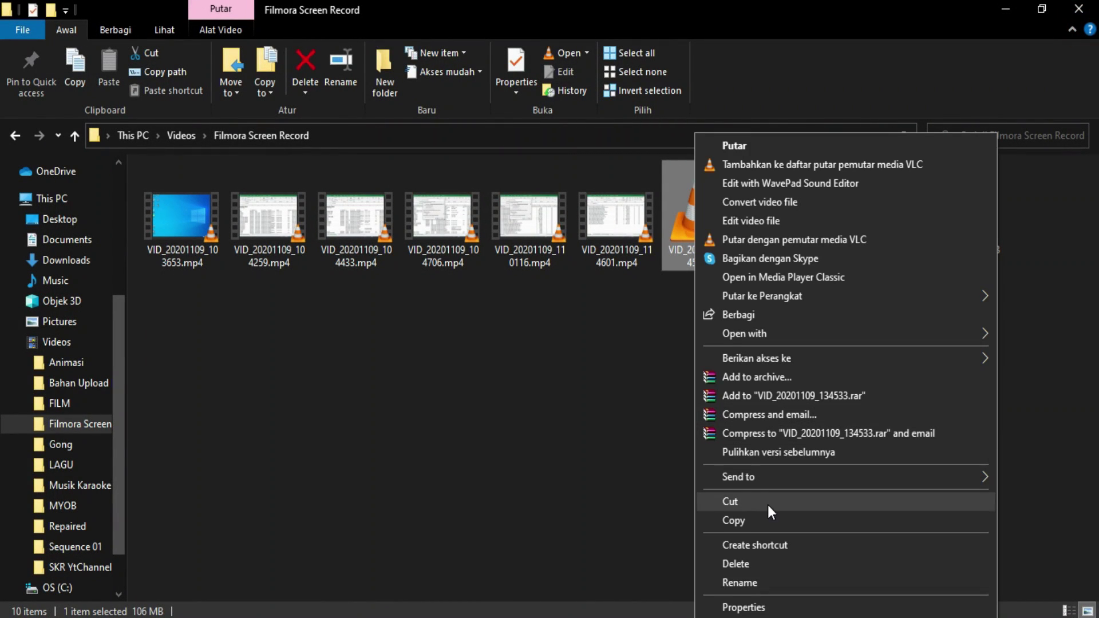
left_click(740, 583)
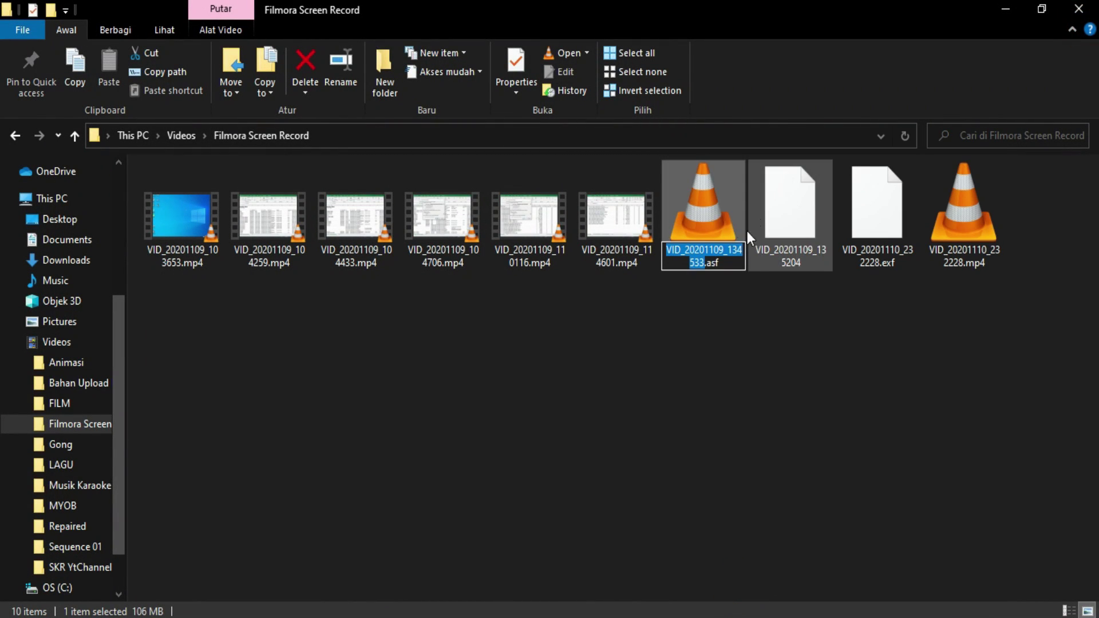
left_click(720, 271)
right_click(718, 255)
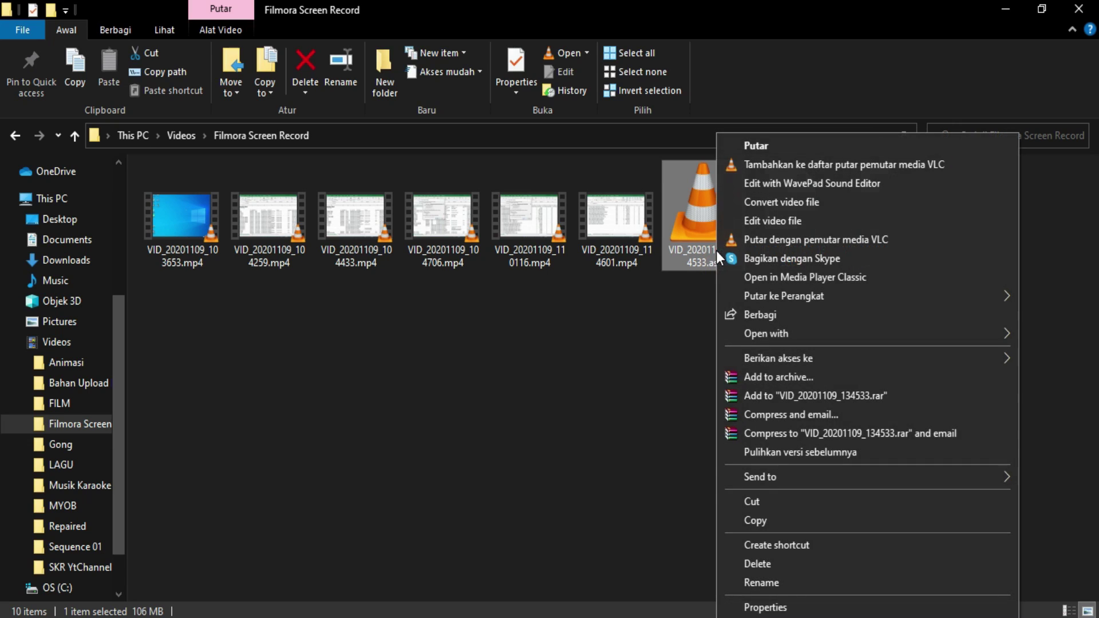
left_click(791, 582)
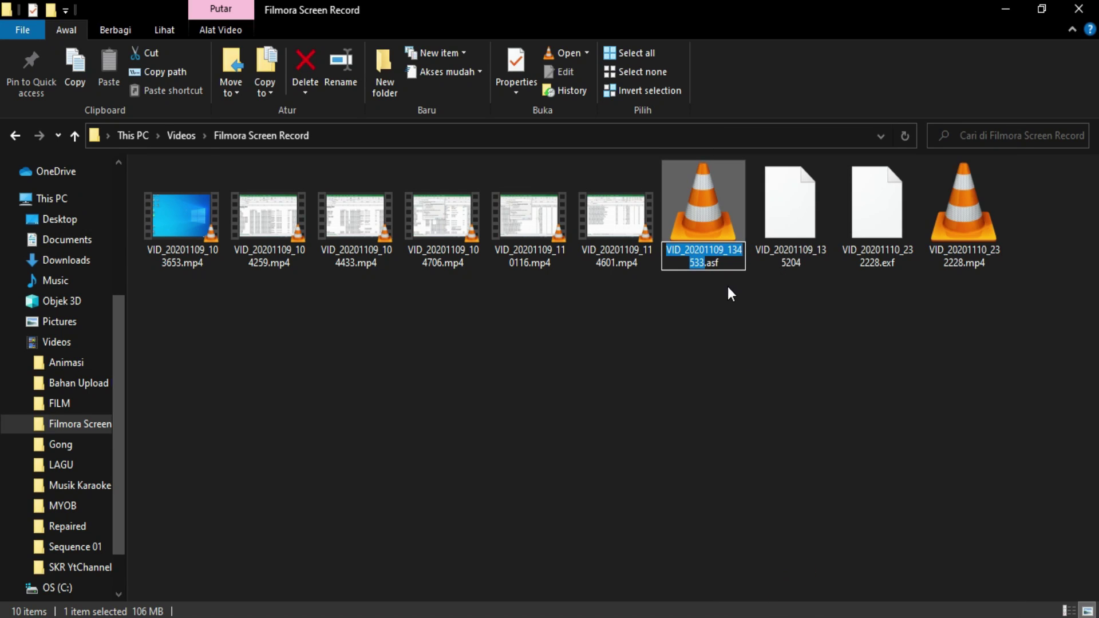
left_click(725, 265)
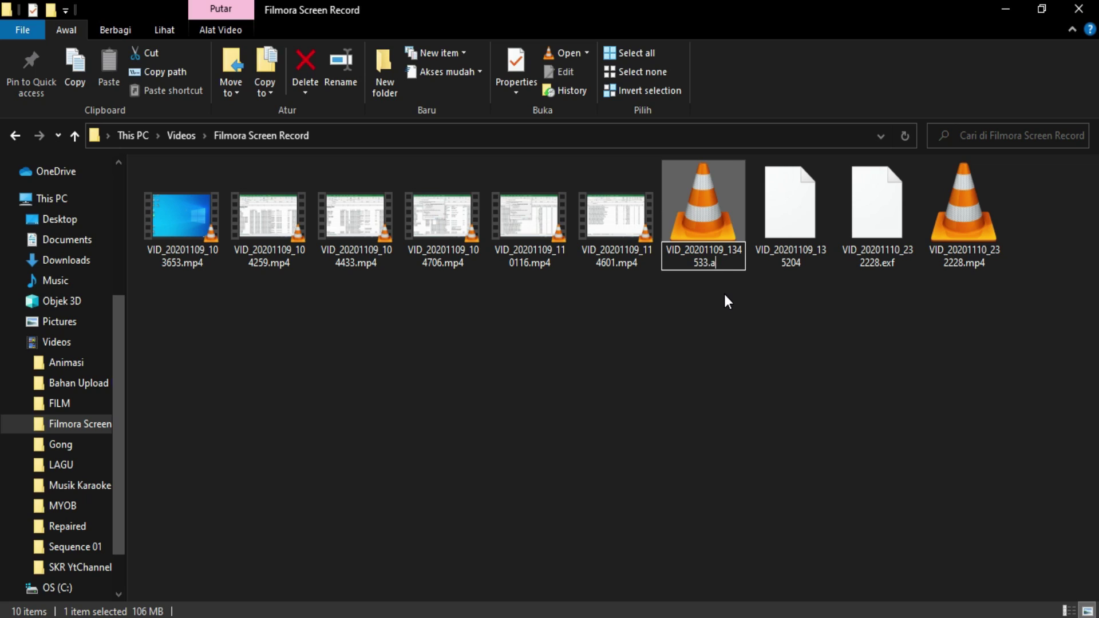
type("p4")
key("Return")
left_click(624, 327)
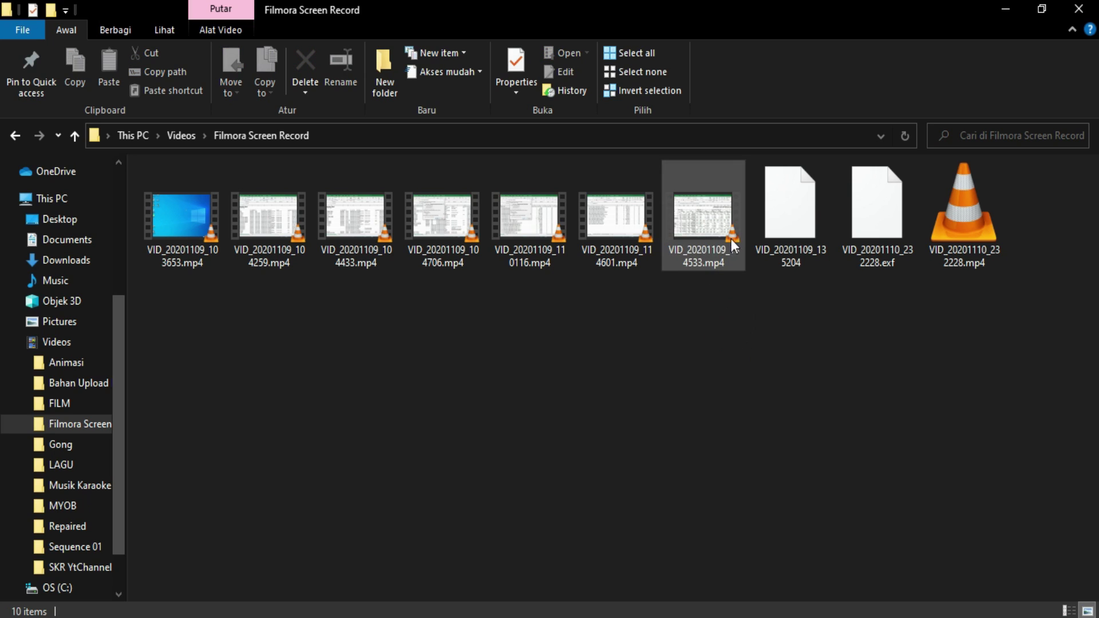
Play VID_20201109_134533.mp4 in VLC to check the video, close the player and clear the file selection
double_click(705, 218)
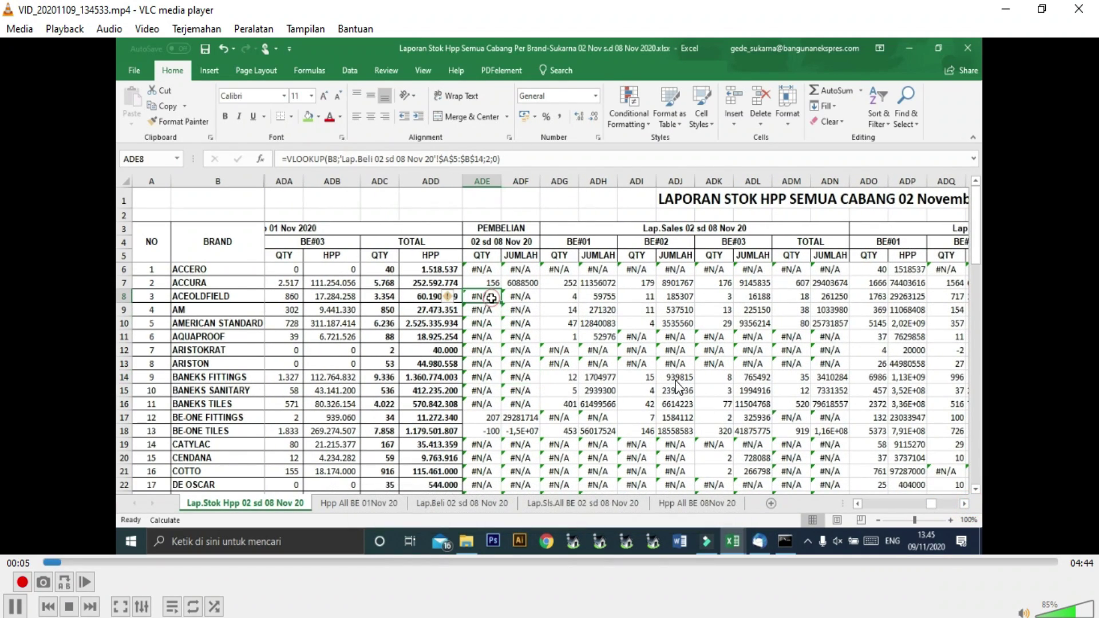
left_click(1080, 10)
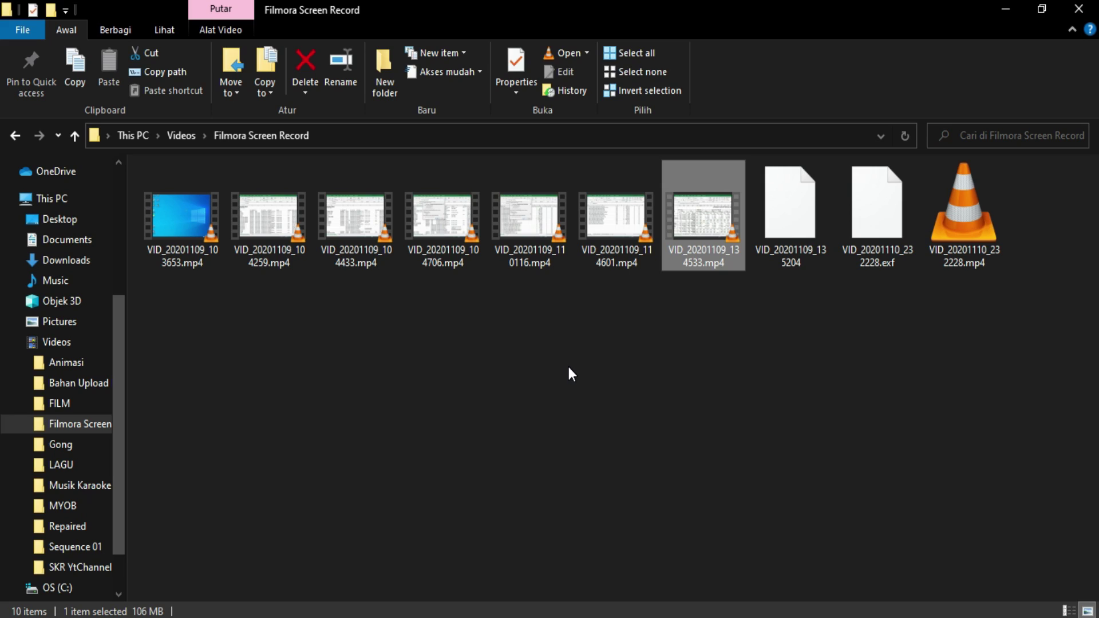
left_click(626, 363)
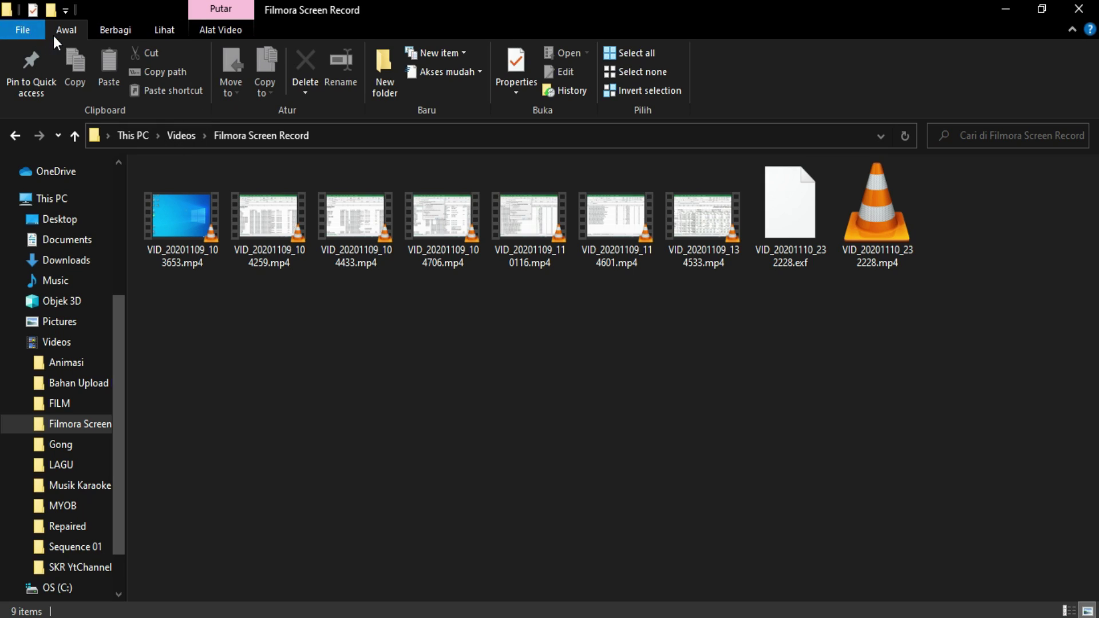
Hide the file name extensions in the Filmora Screen Record folder and show them again
left_click(160, 30)
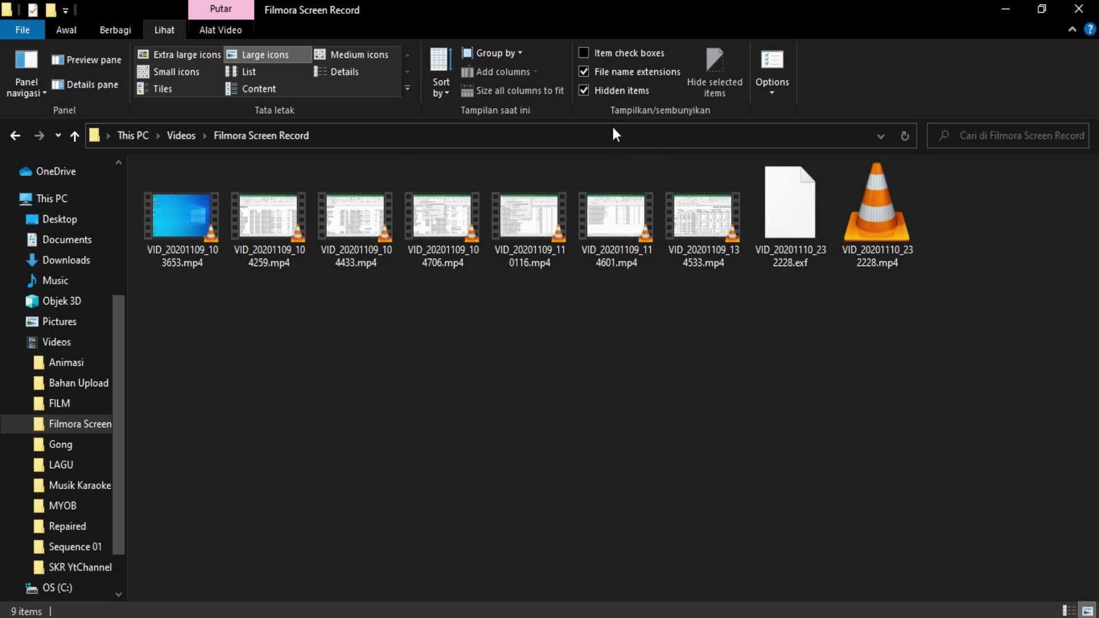
left_click(585, 69)
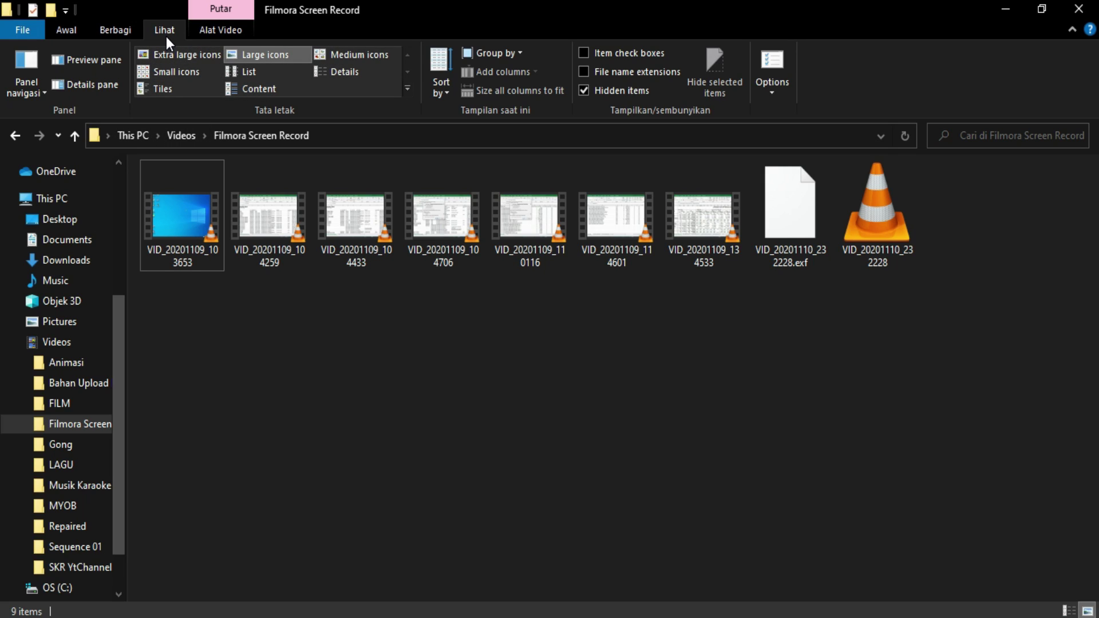
left_click(584, 71)
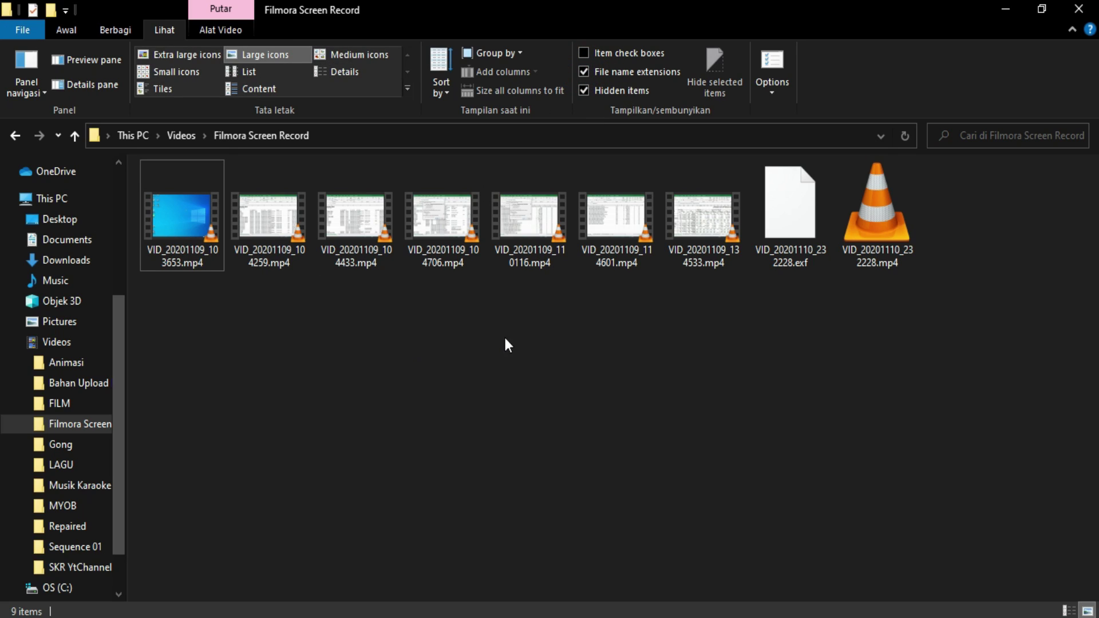